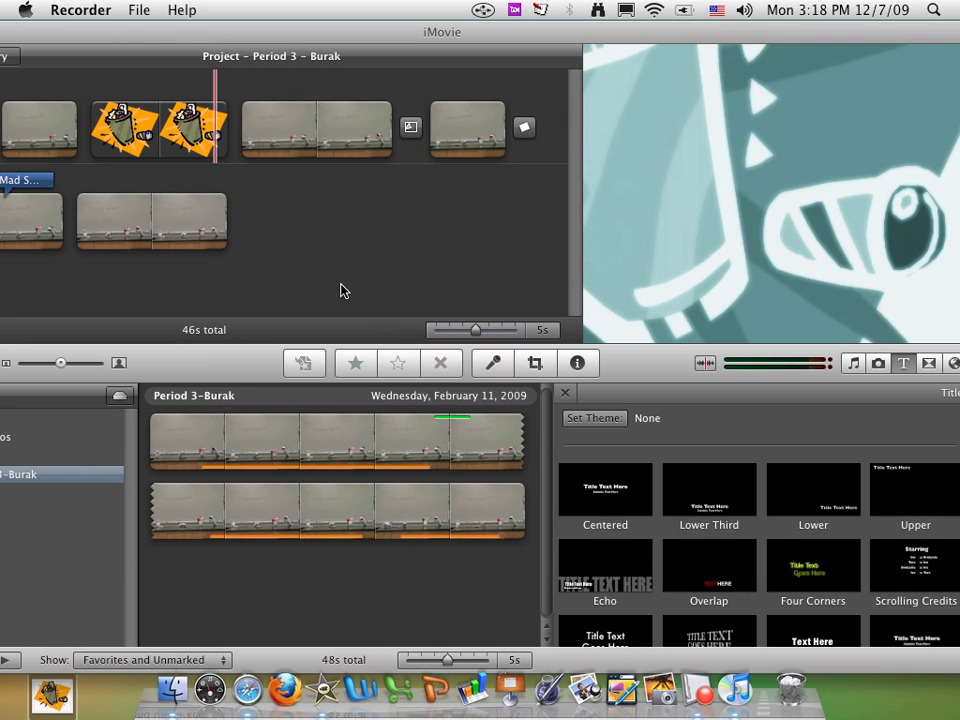
- Raise the audio volume of the last clip in the project to 125%
left_click(134, 226)
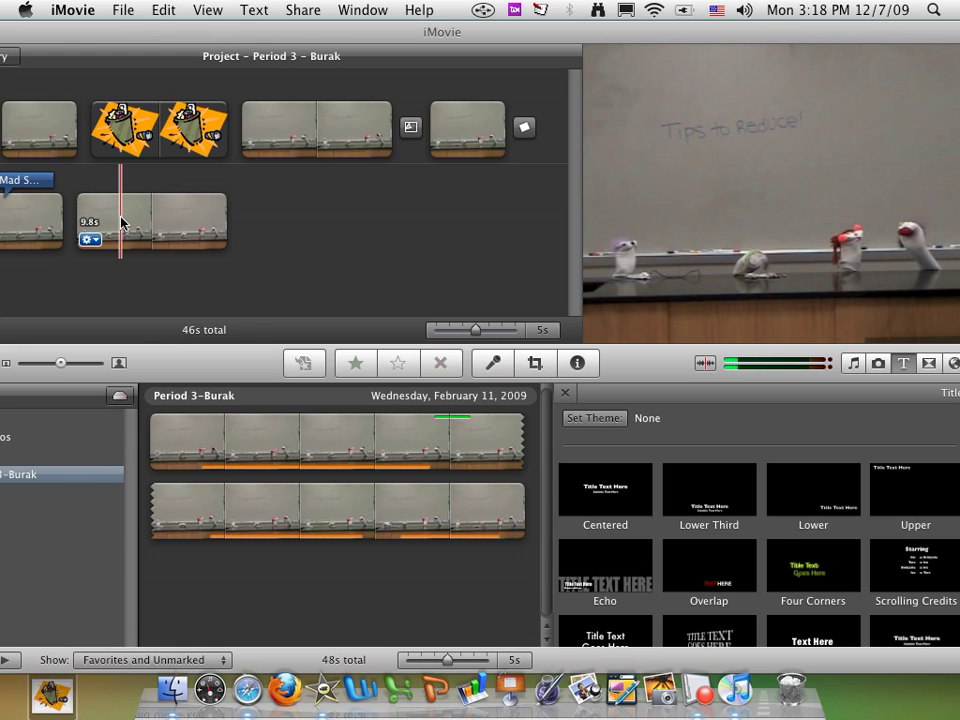
left_click(121, 222)
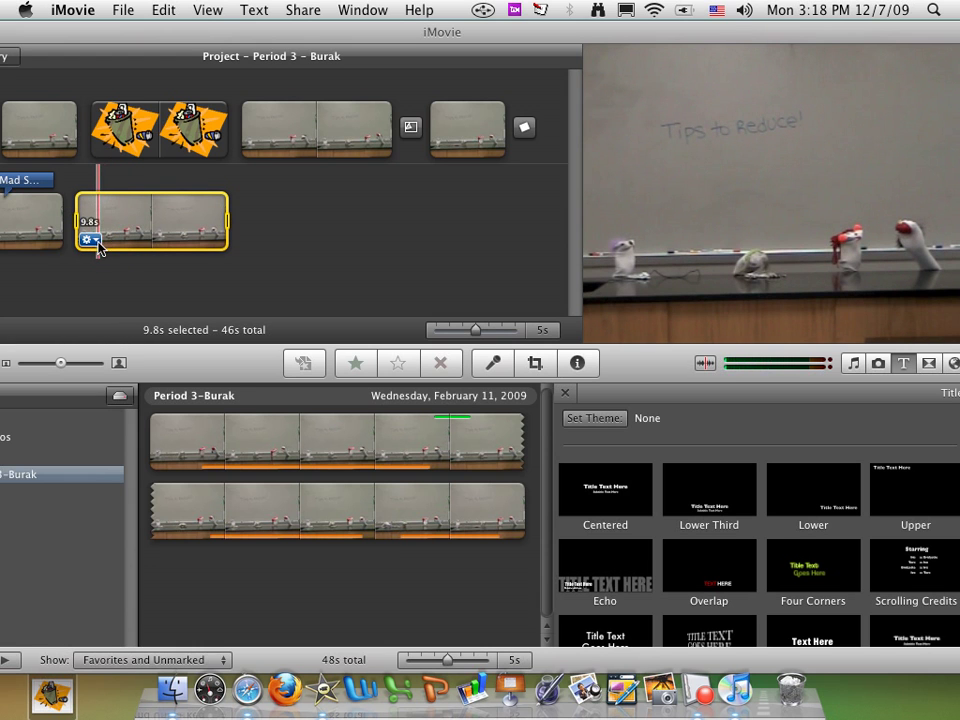
left_click(98, 242)
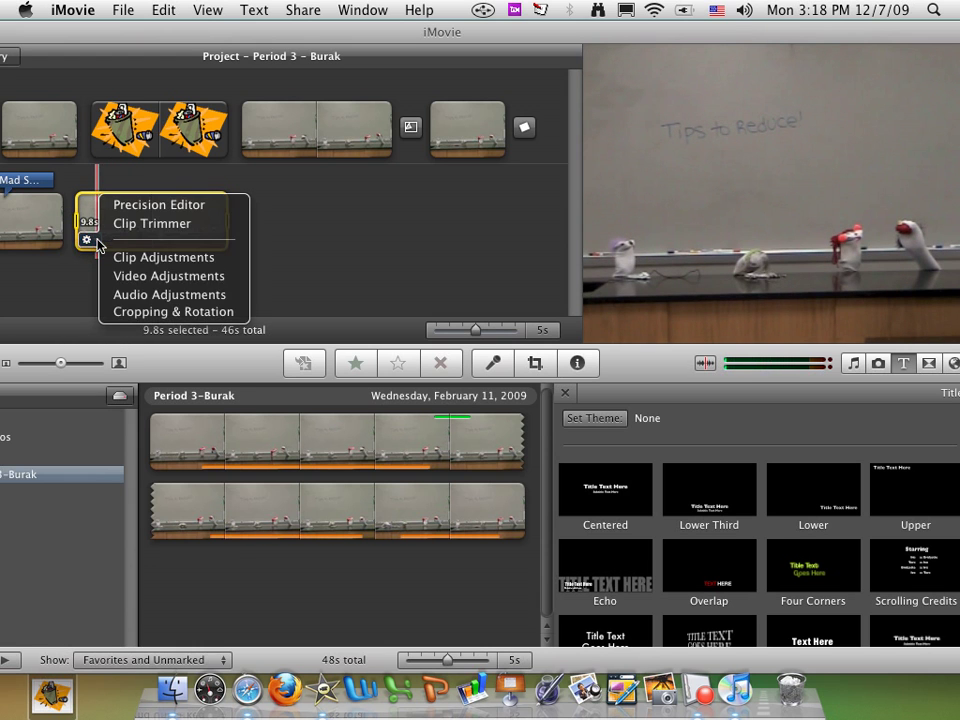
left_click(96, 294)
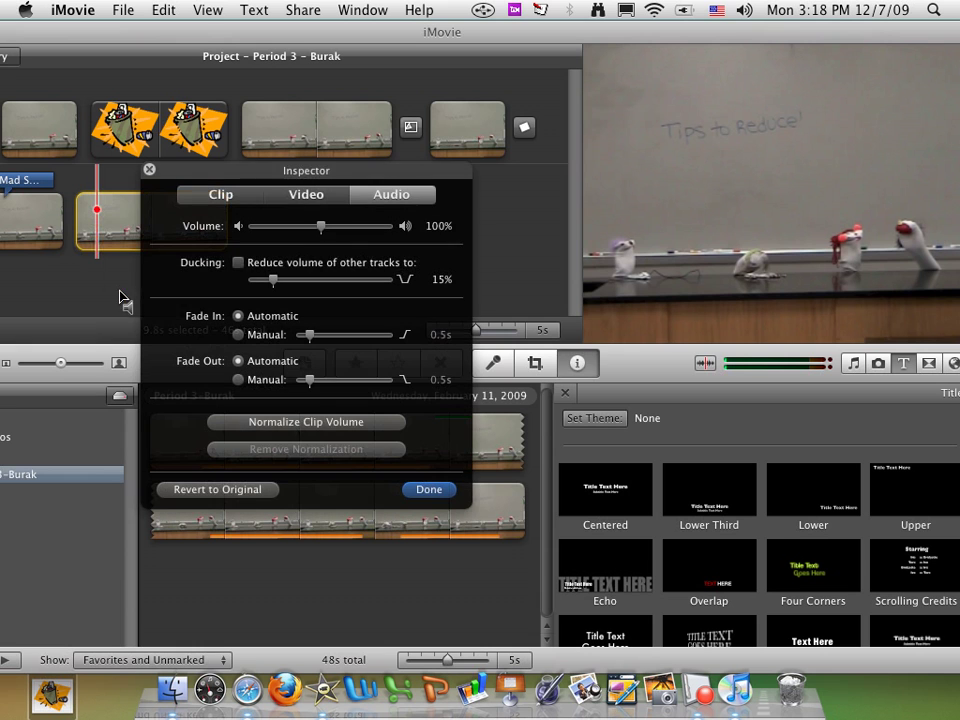
left_click_drag(321, 231, 340, 235)
left_click(430, 490)
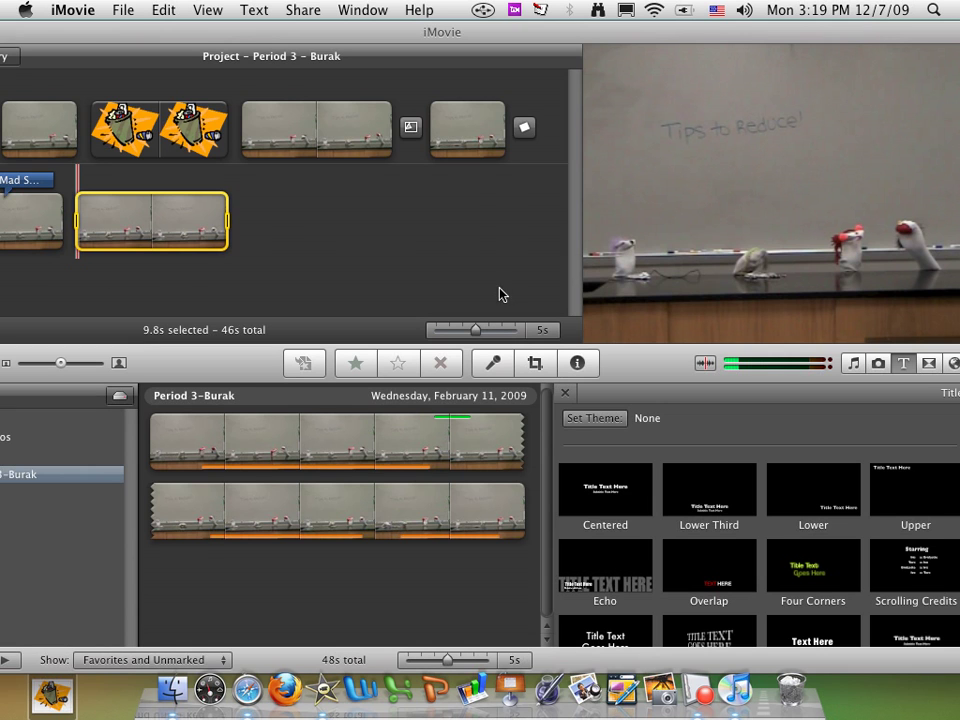
- Record a voiceover of about 7.4 s from the start of the last clip using the built-in microphone, and play it back
left_click(495, 372)
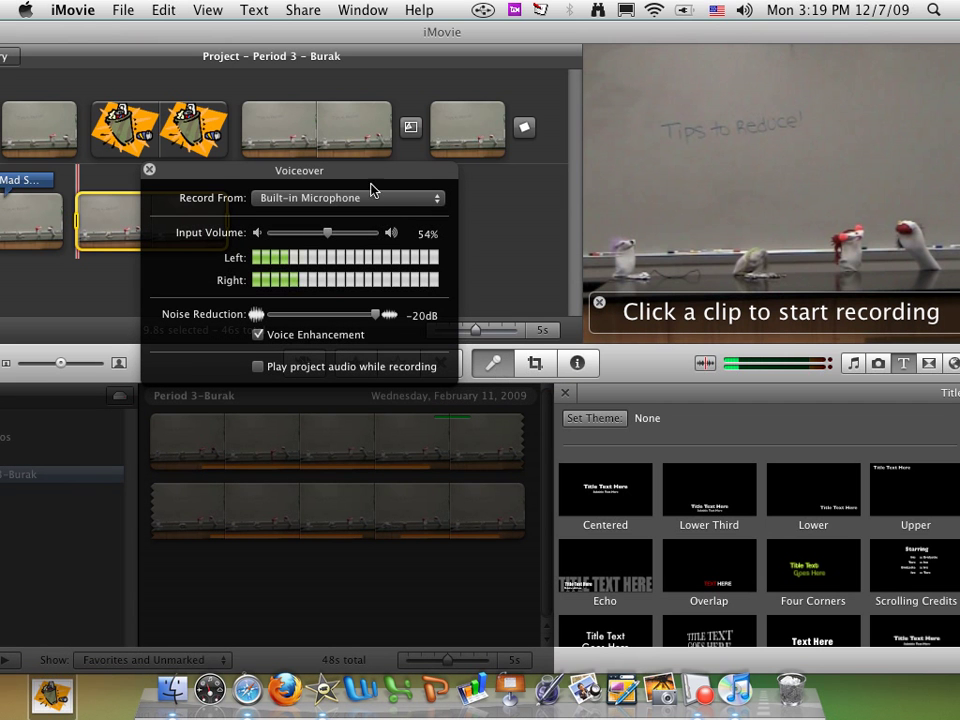
left_click_drag(370, 178, 514, 332)
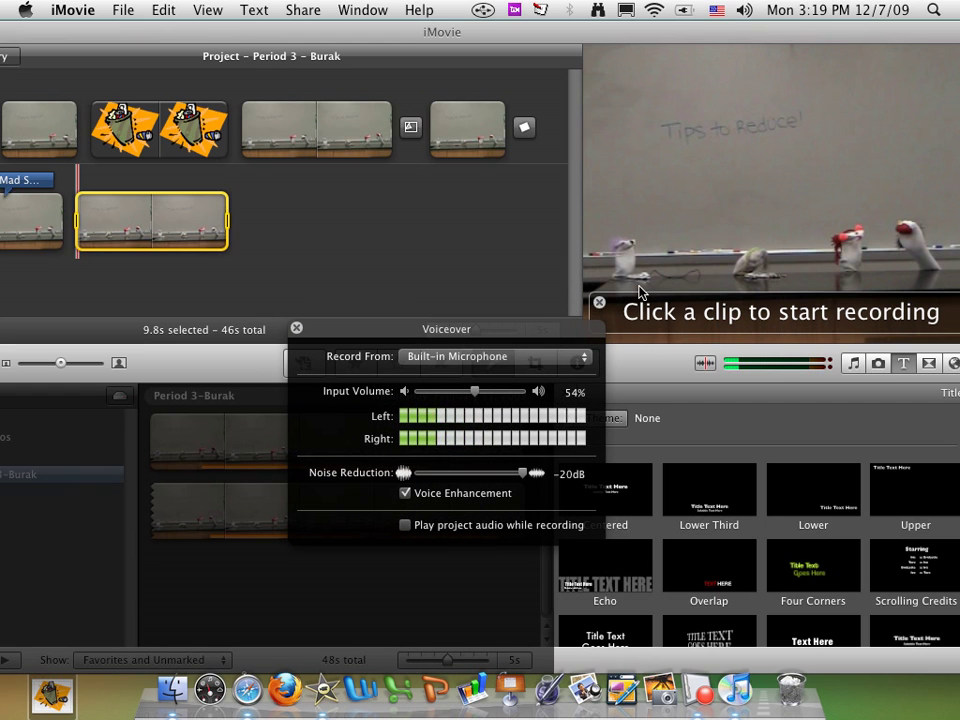
left_click(100, 227)
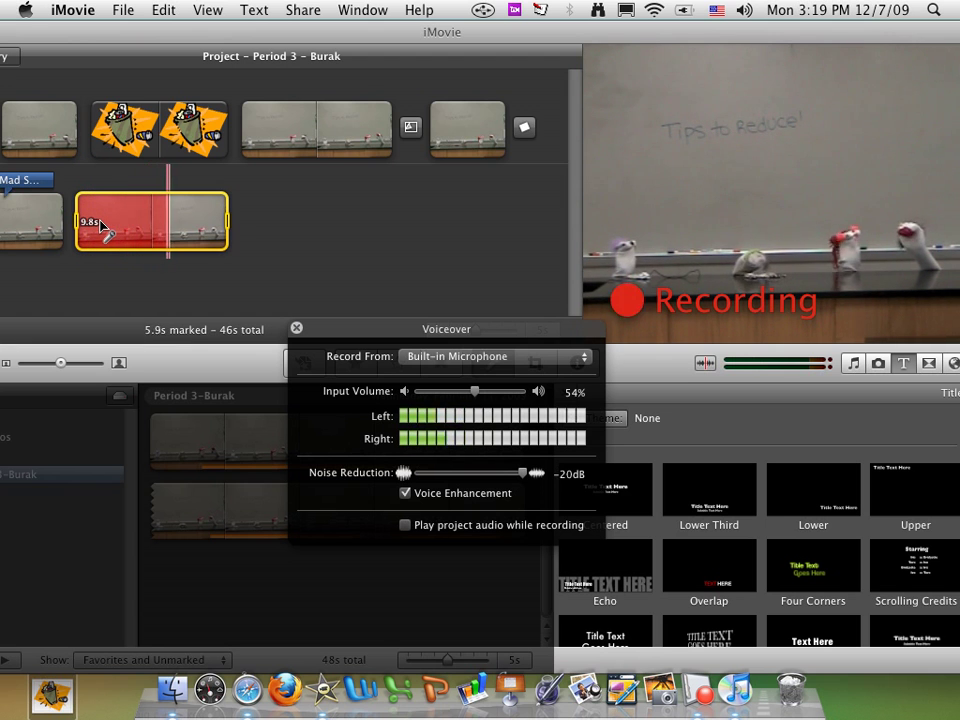
left_click(100, 226)
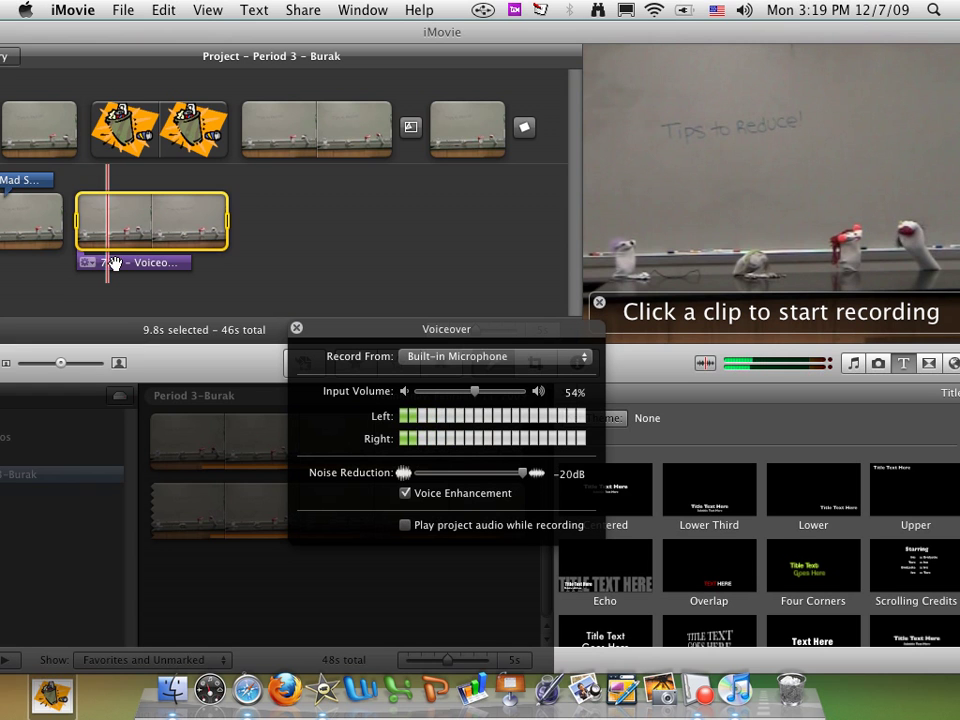
left_click(103, 262)
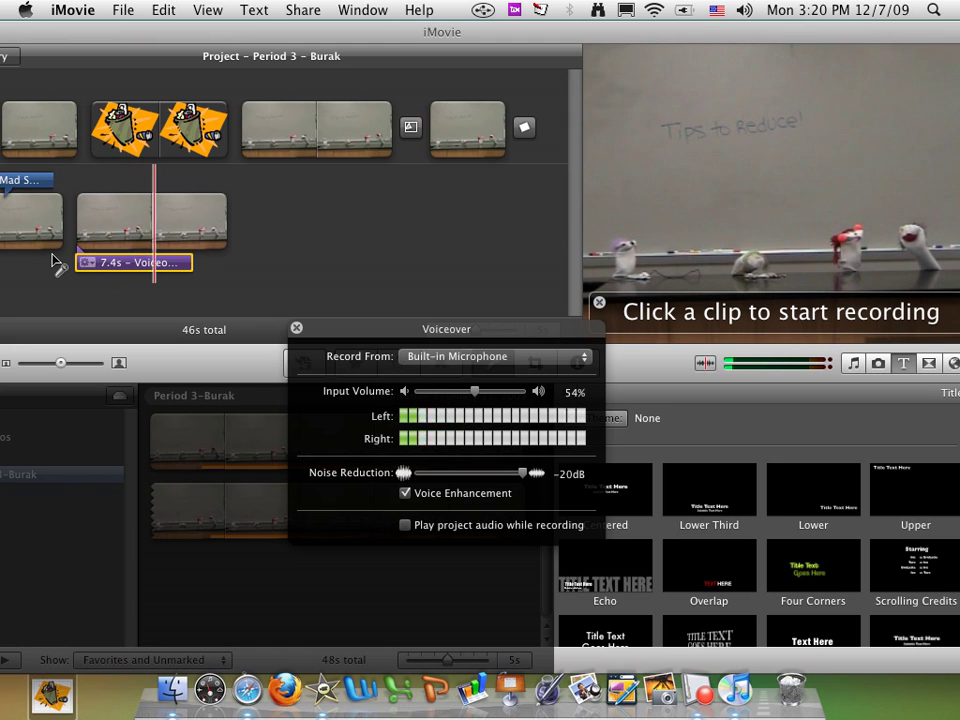
key("space")
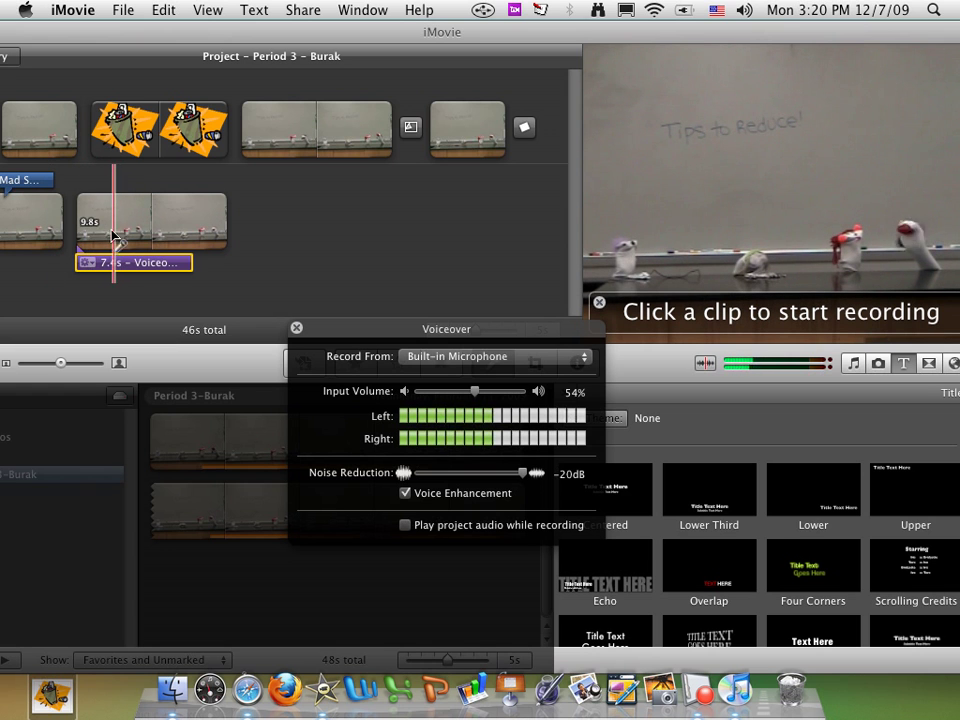
left_click(296, 329)
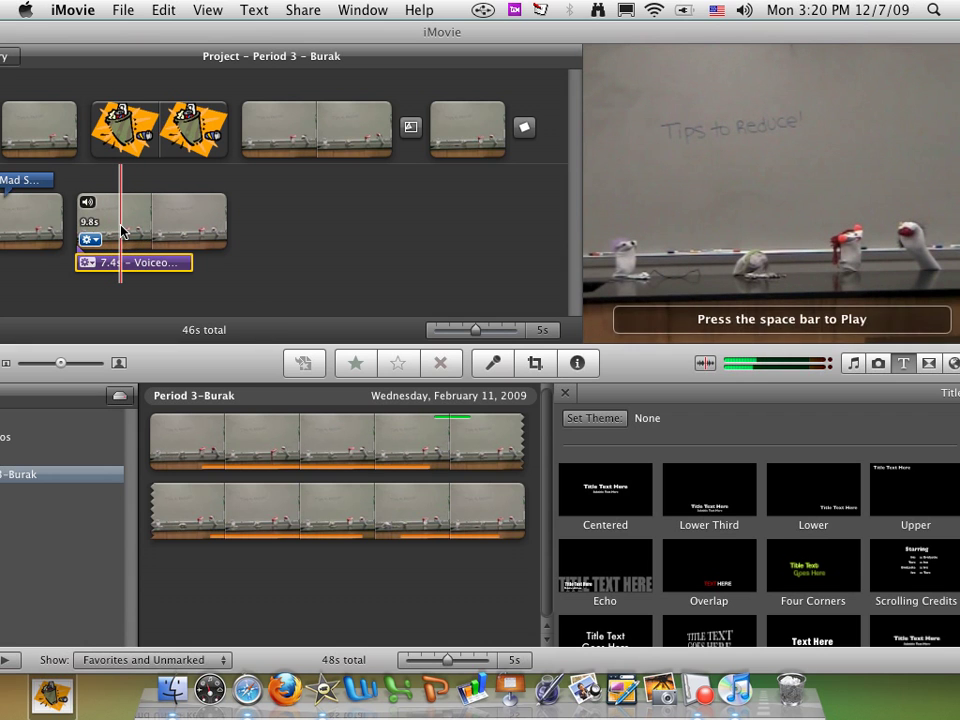
- Lower the last clip's own audio volume and shift its voiceover to start later, ending near the end of the clip
left_click(90, 240)
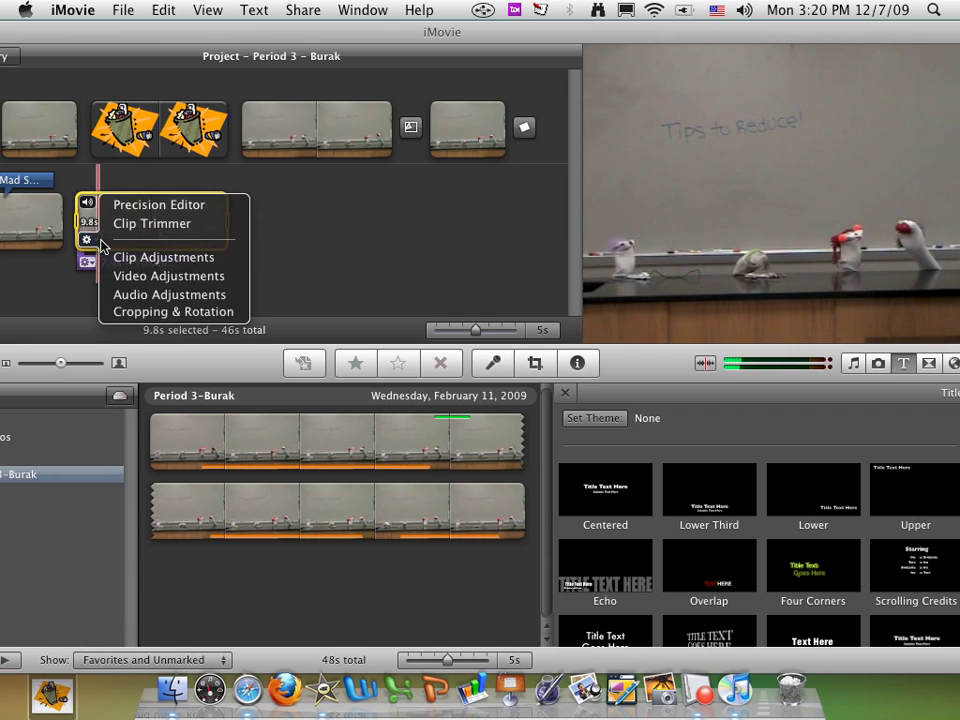
left_click(100, 294)
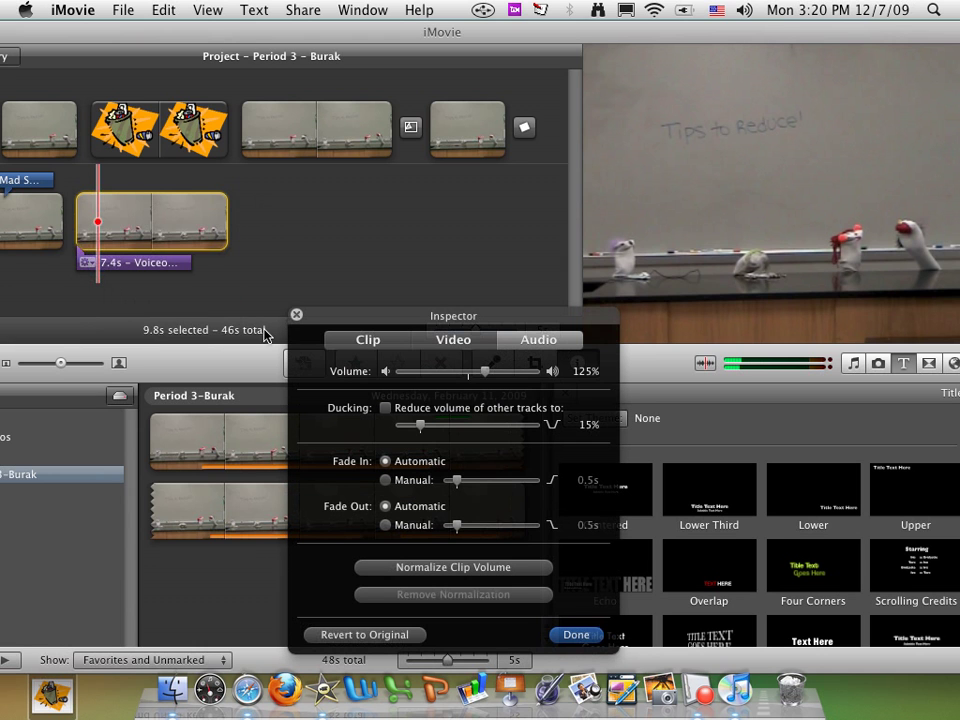
left_click_drag(486, 372, 456, 371)
left_click(576, 634)
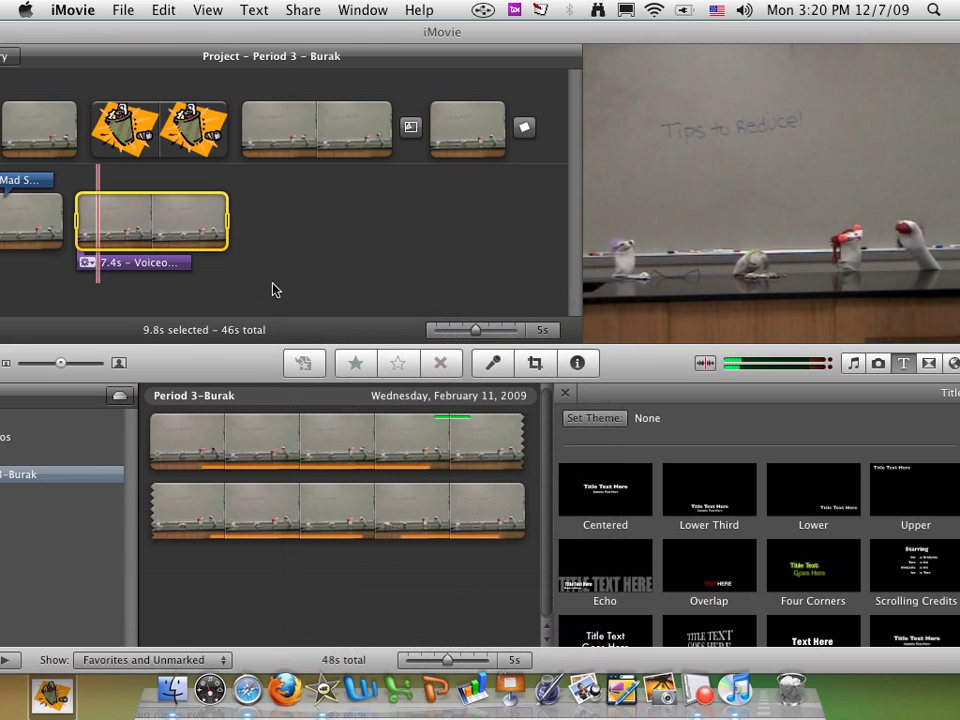
left_click(146, 262)
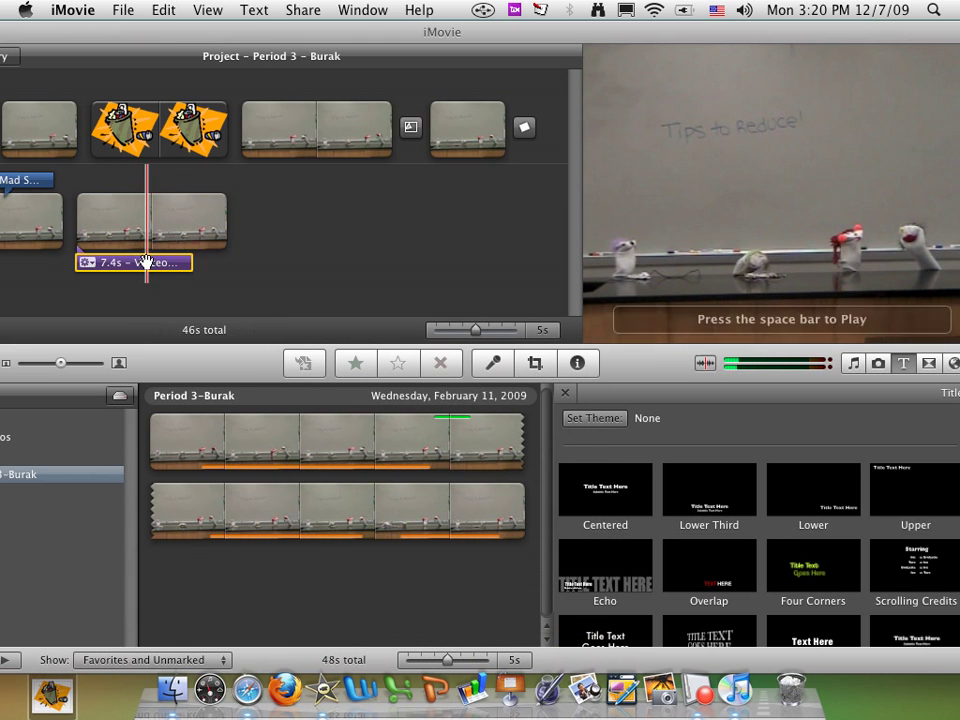
left_click_drag(146, 262, 205, 263)
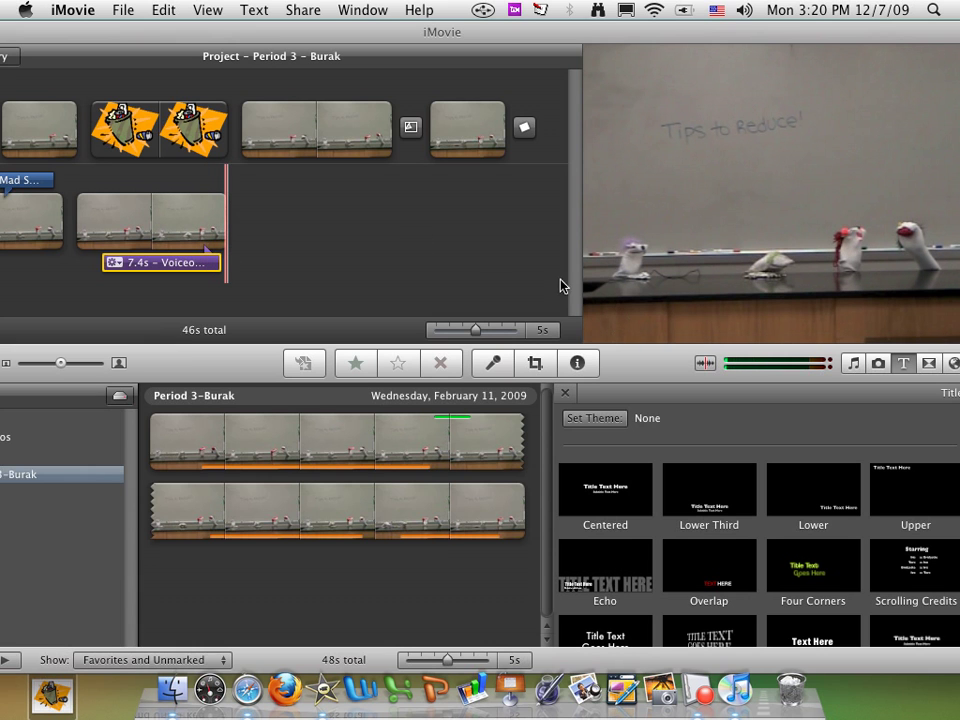
- Add Track 02 from the iTunes music library as music starting near the beginning of the 6.3 s clip after the cartoon picture
left_click(853, 366)
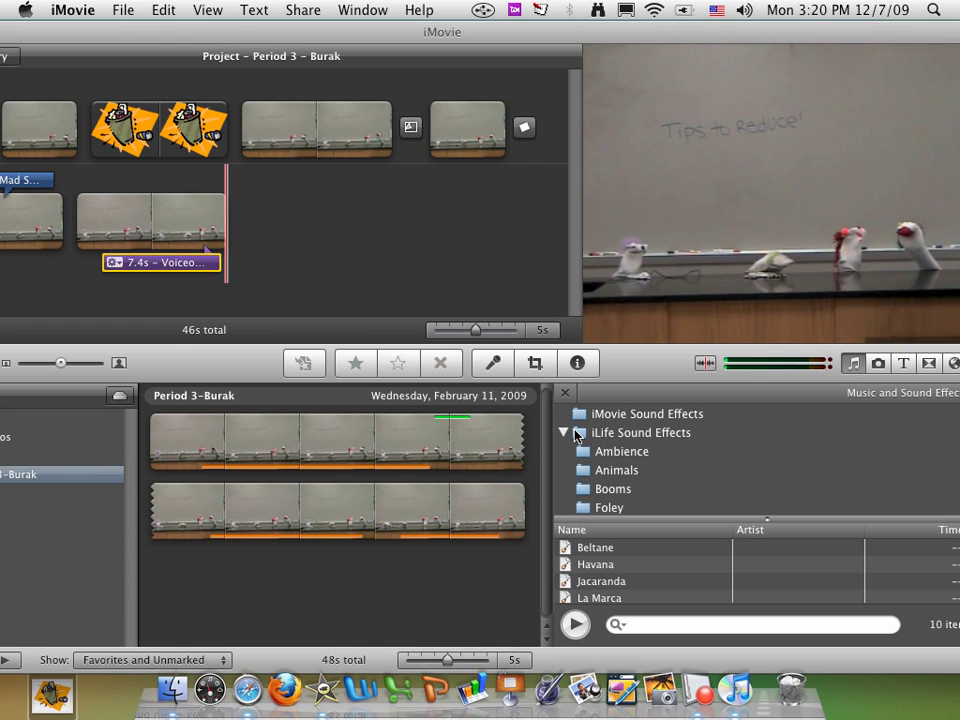
left_click(564, 433)
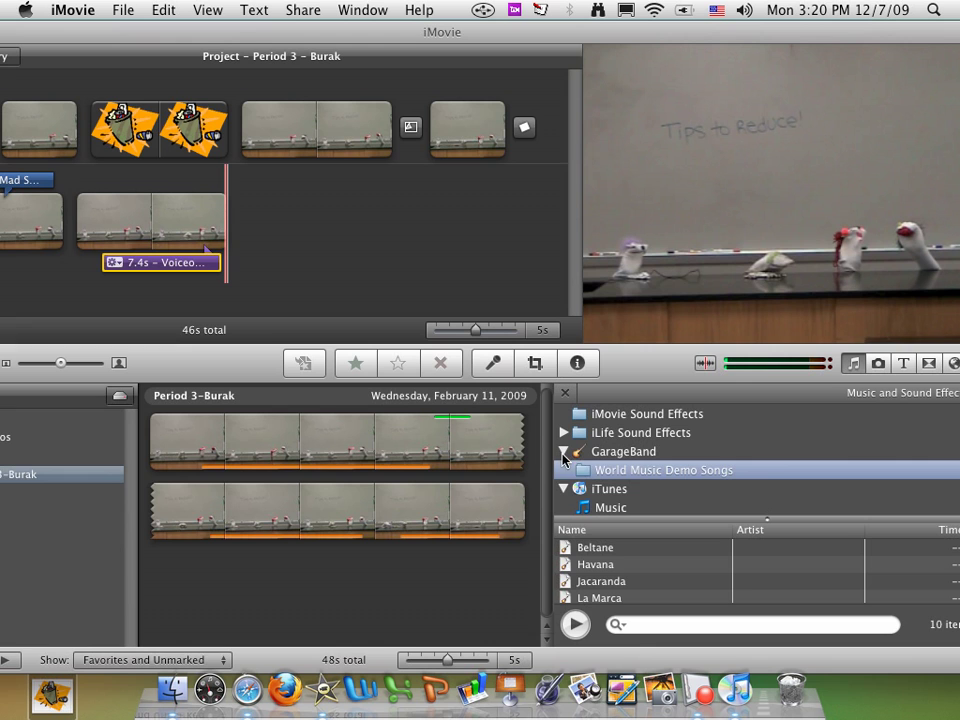
left_click(604, 508)
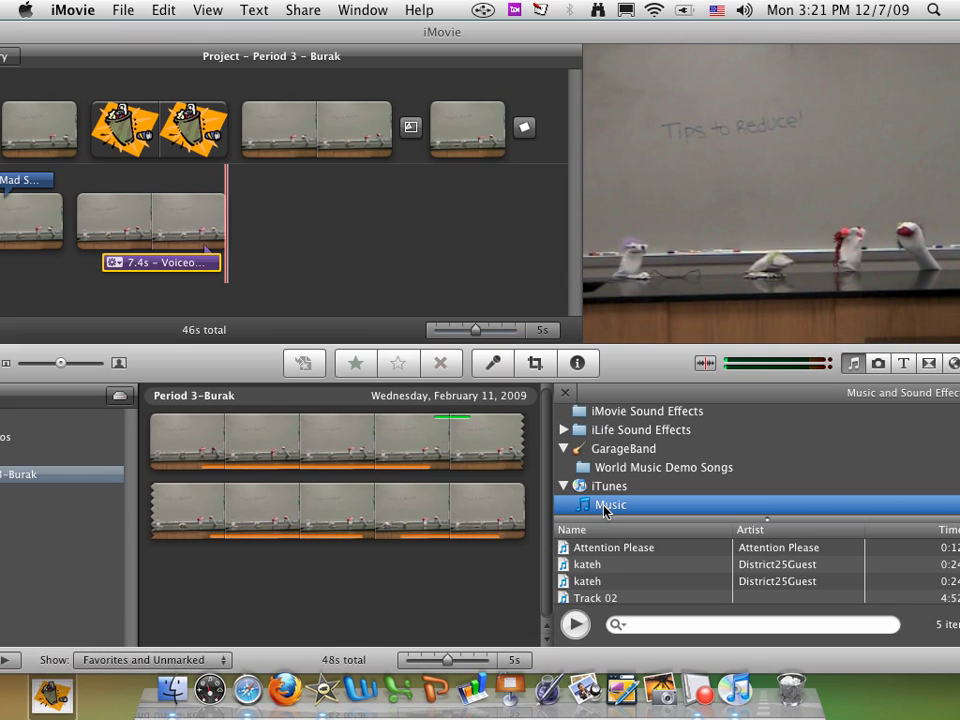
scroll(618, 563, "down", 2)
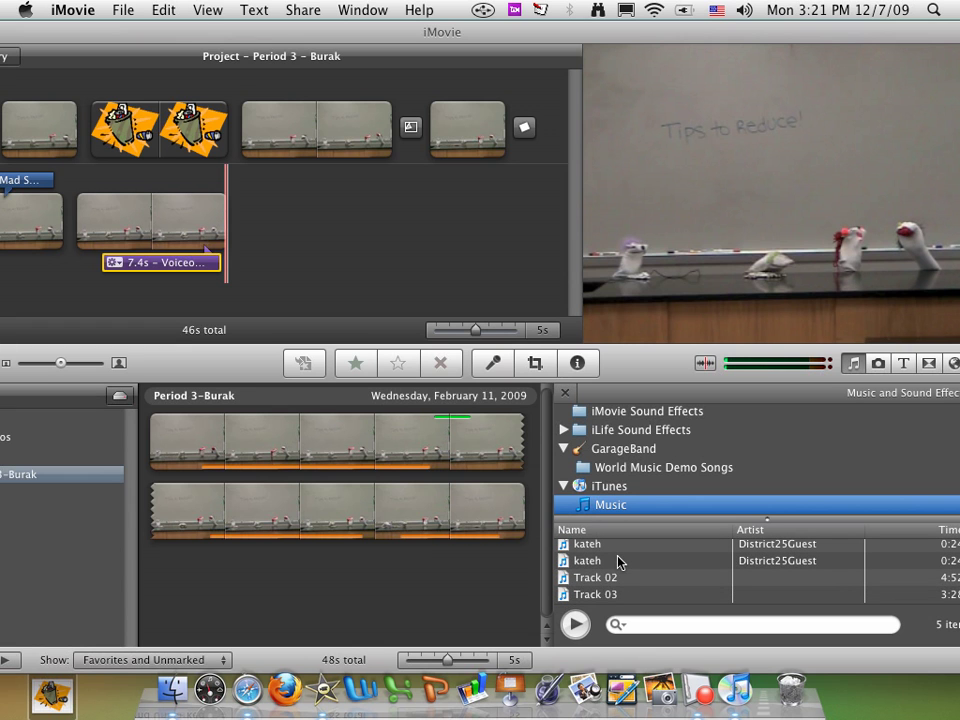
left_click(611, 584)
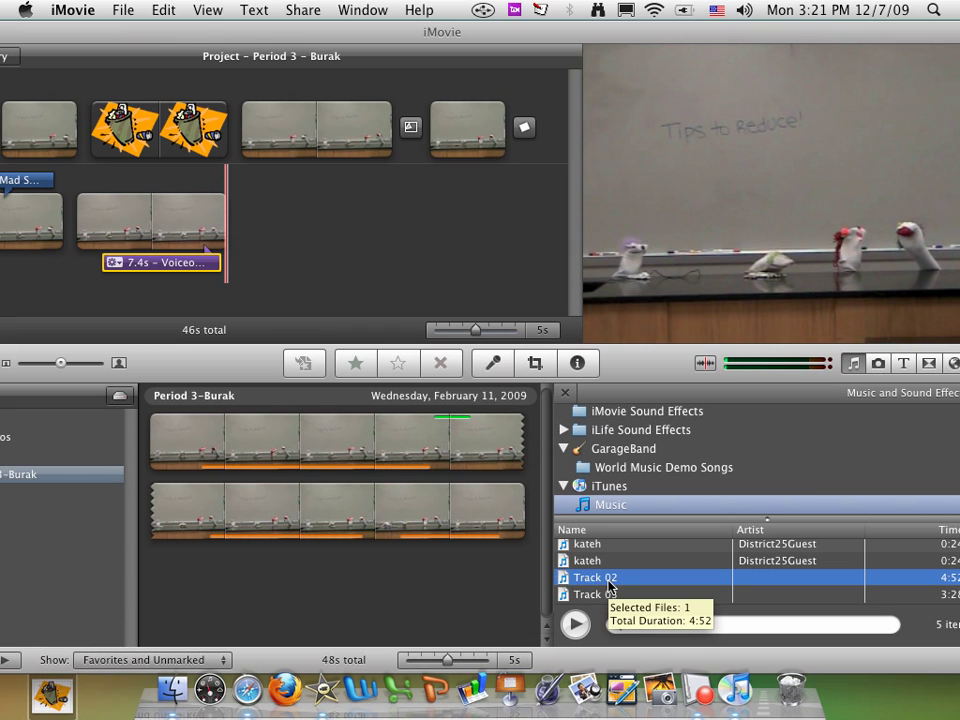
left_click_drag(603, 583, 360, 236)
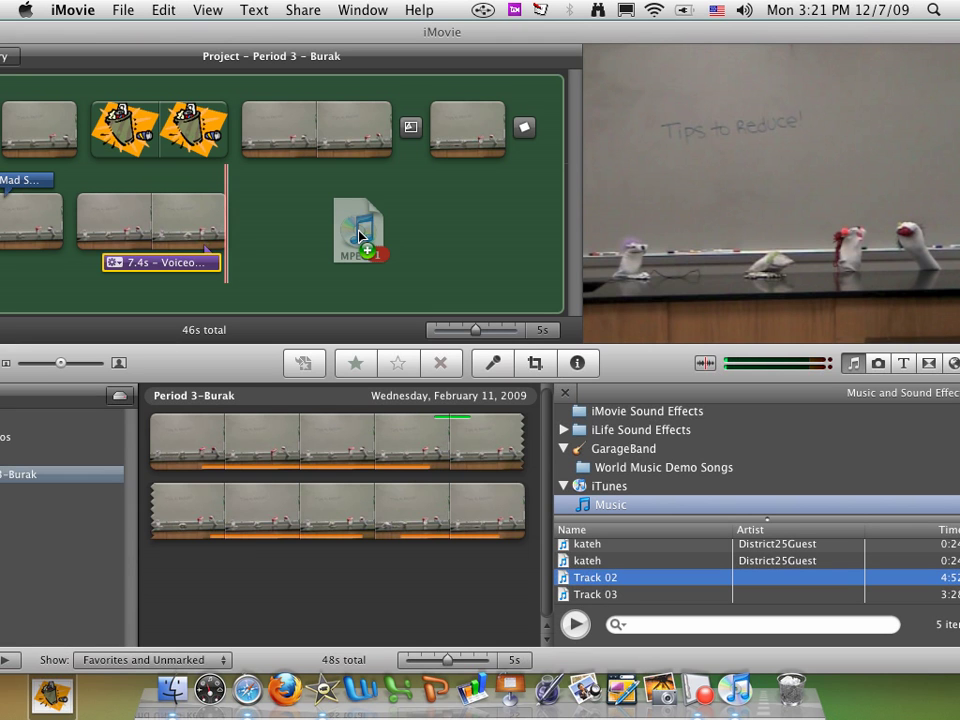
mouse_move(359, 236)
left_mouse_down()
mouse_move(283, 186)
mouse_move(257, 139)
mouse_move(274, 134)
mouse_move(266, 146)
mouse_move(292, 148)
mouse_move(250, 142)
left_mouse_up()
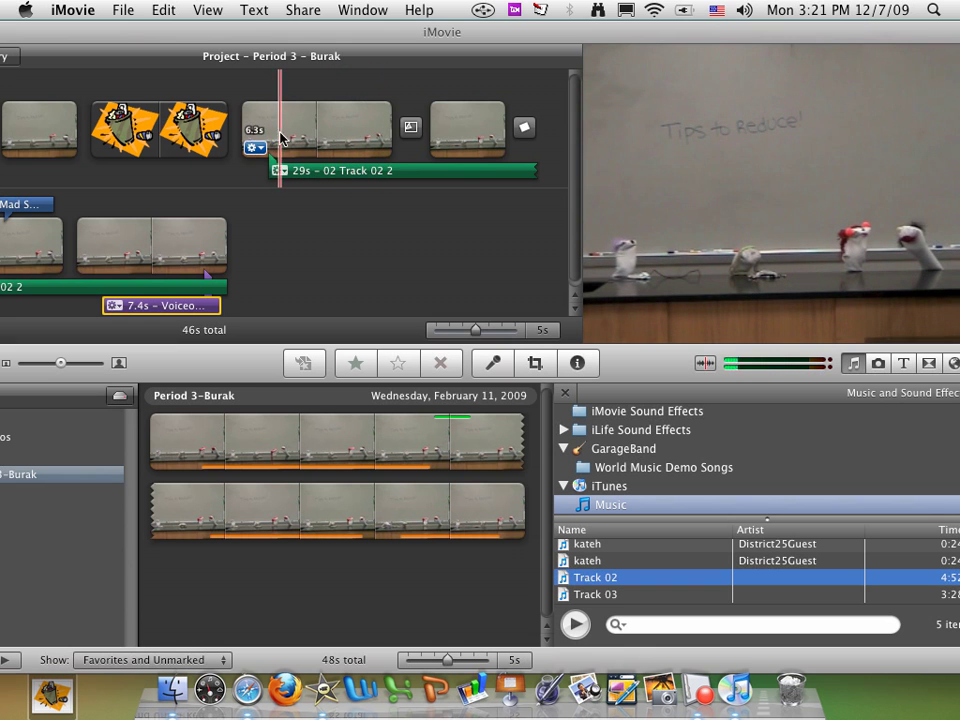
- Examine the audio adjustments available for the Track 02 music, leaving its settings as they are
left_click(262, 148)
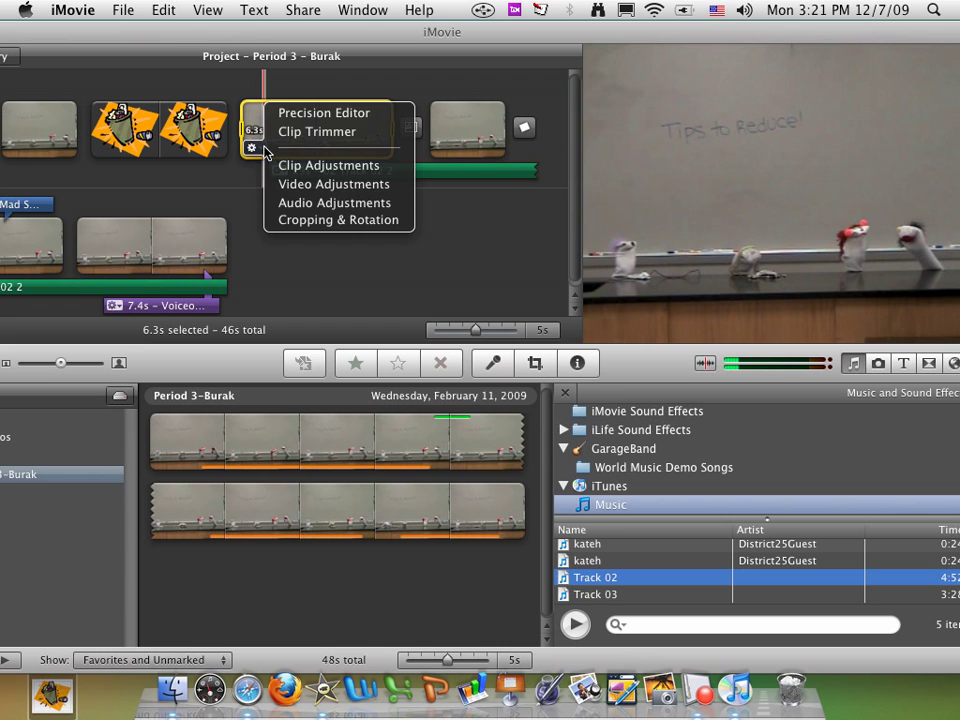
left_click(283, 202)
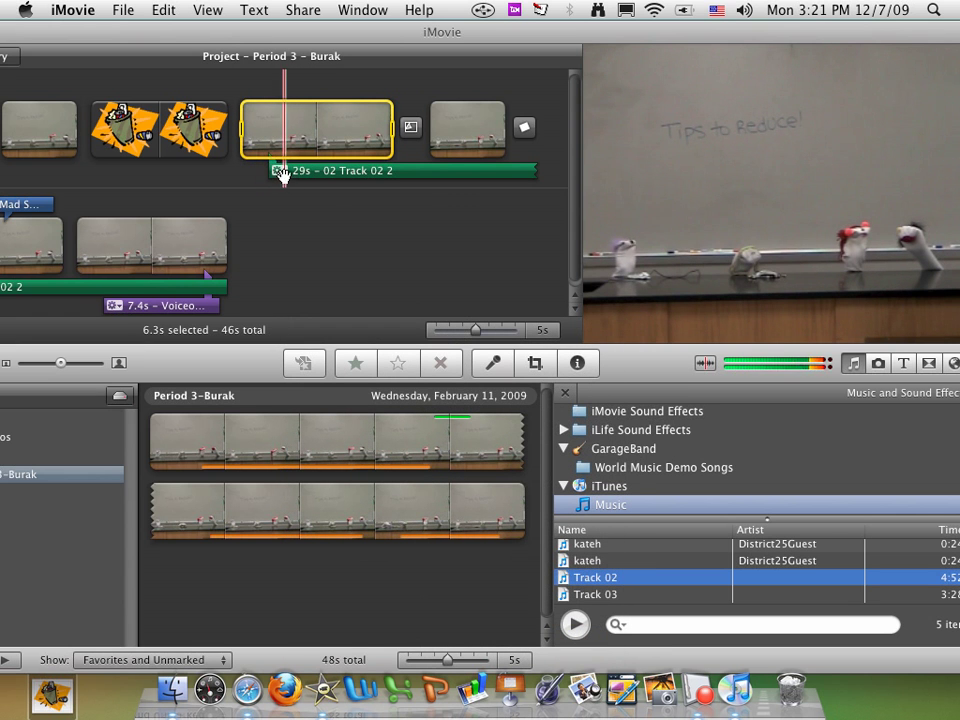
left_click(280, 171)
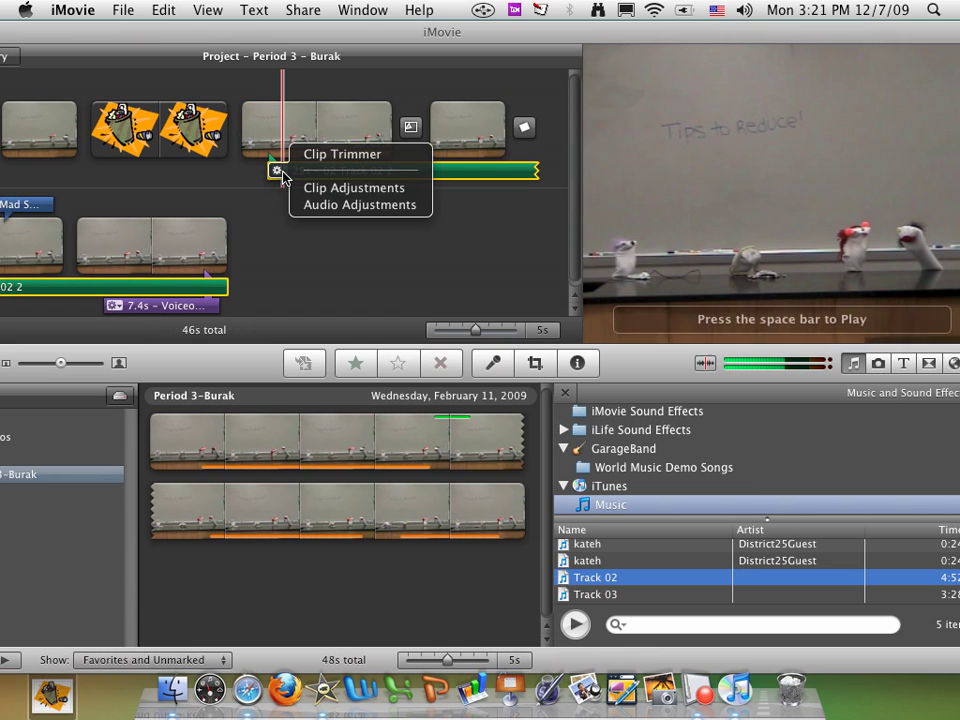
left_click(309, 205)
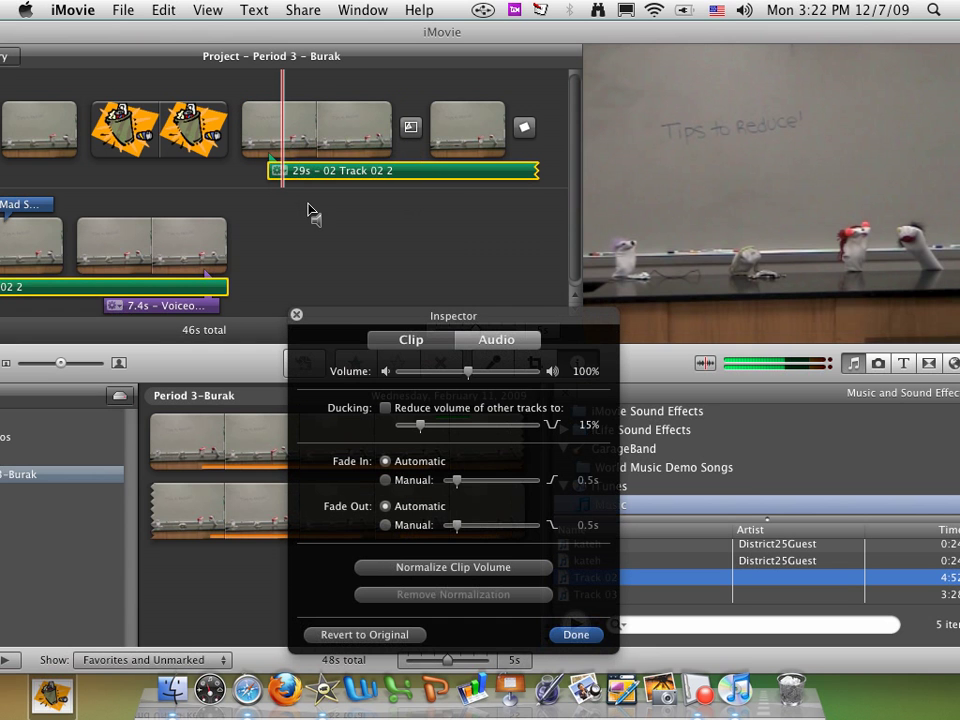
left_click(297, 317)
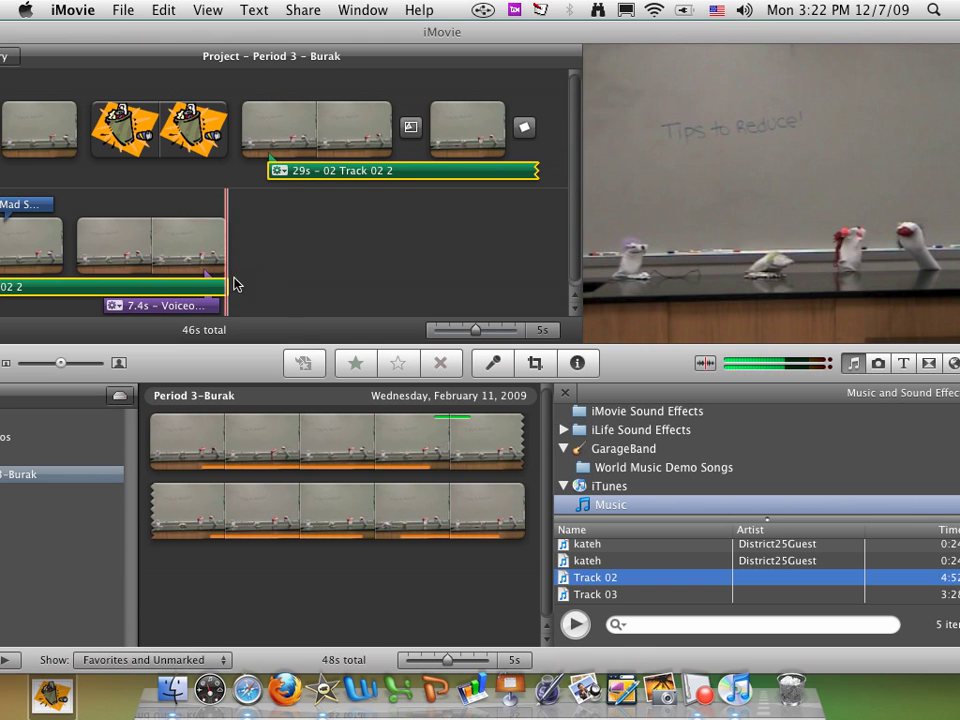
- Shorten the Track 02 music to 18 s by trimming its end, and move it earlier to start under the cartoon picture
left_click_drag(227, 289, 45, 295)
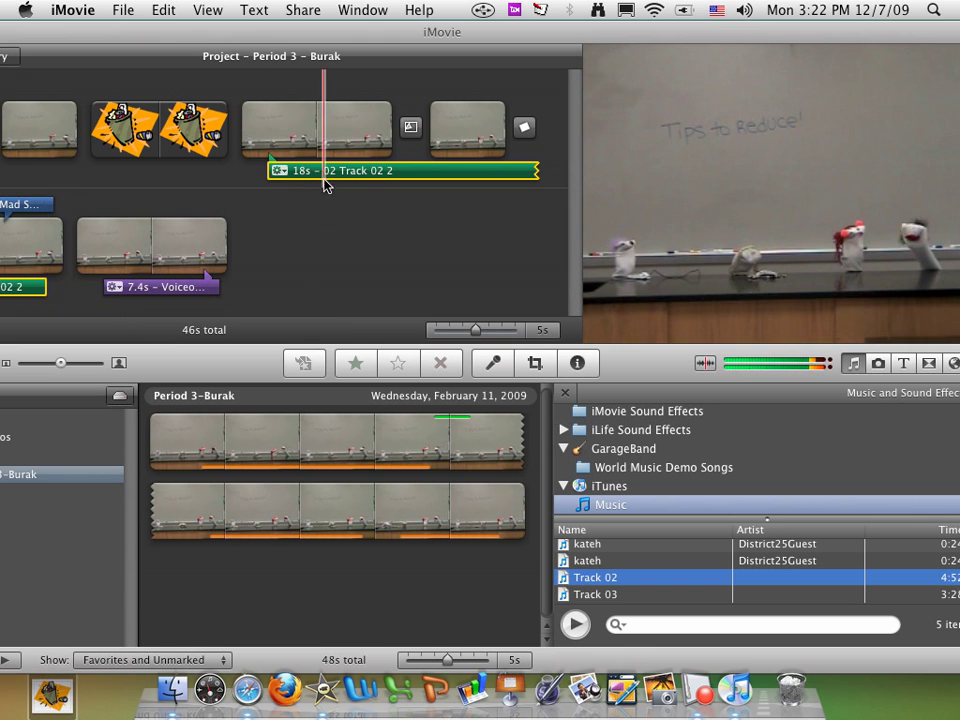
left_click_drag(323, 172, 168, 178)
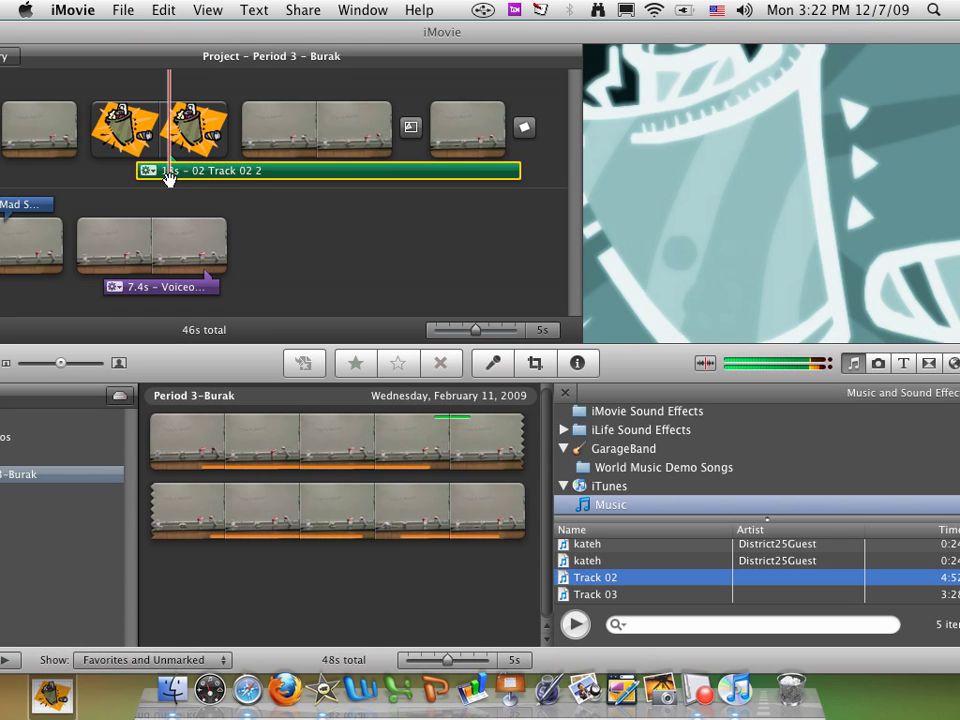
- Delete the Track 02 music from the project
key("Delete")
left_click(171, 220)
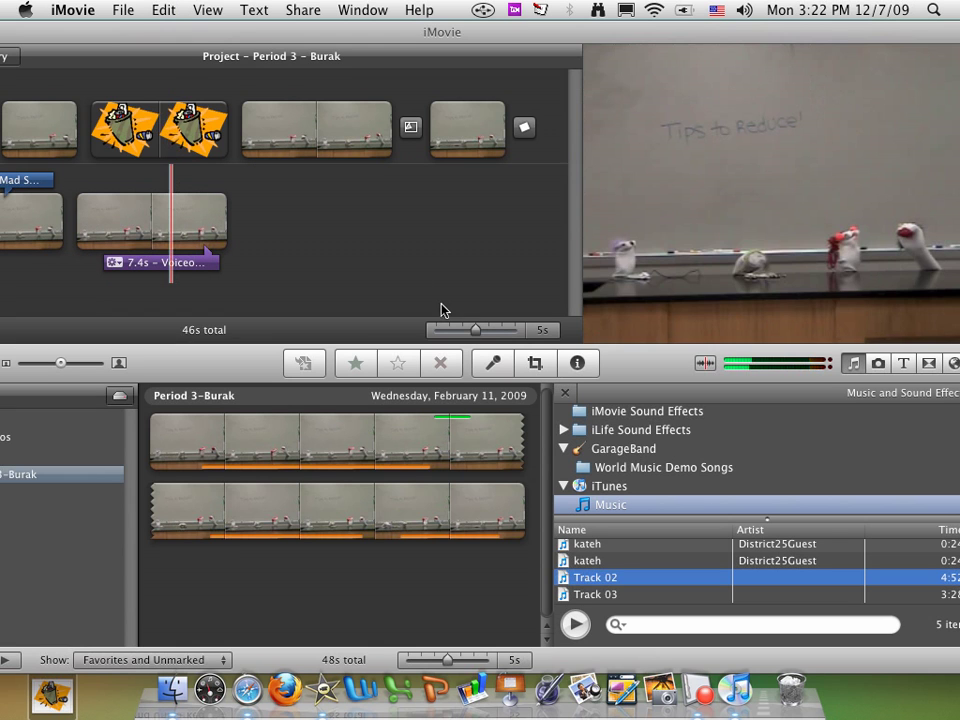
- Browse the list of GarageBand songs available as project music
left_click(597, 452)
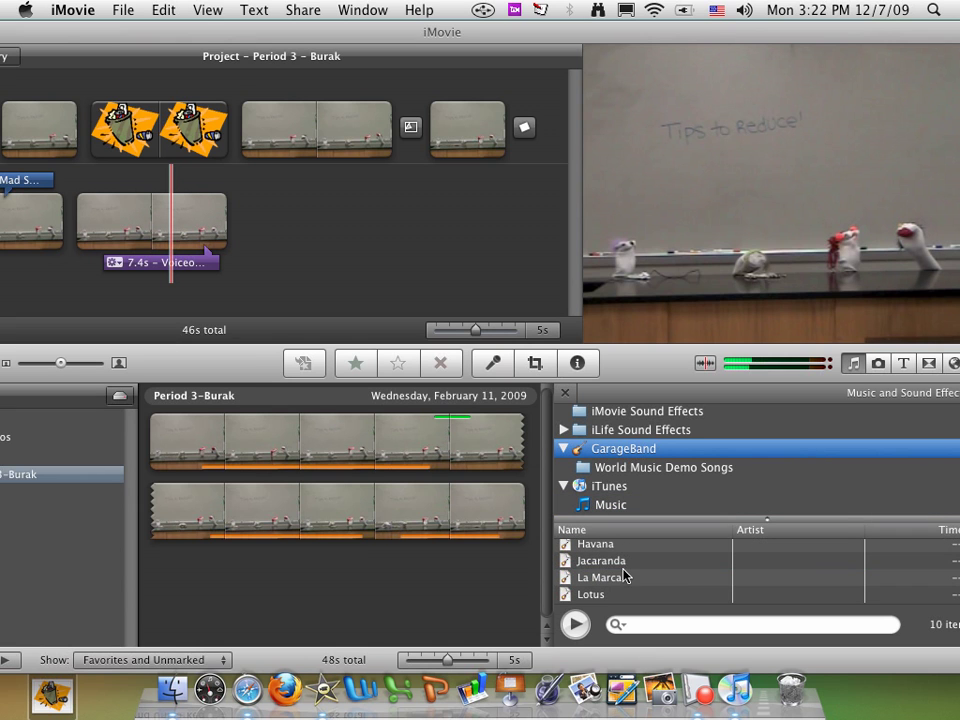
scroll(611, 553, "down", 3)
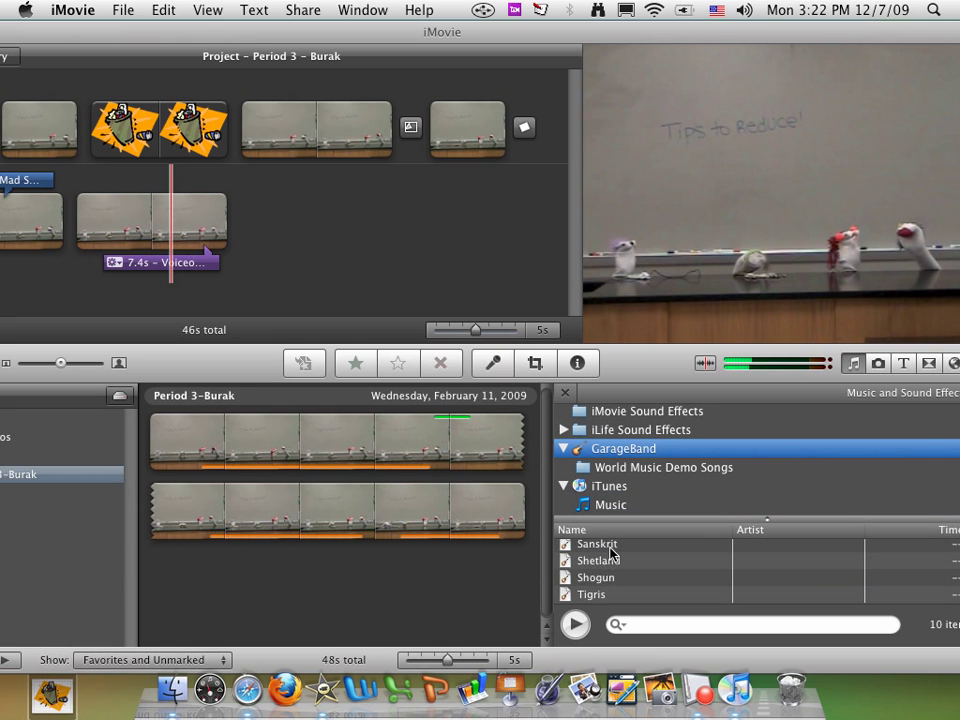
scroll(612, 552, "up", 5)
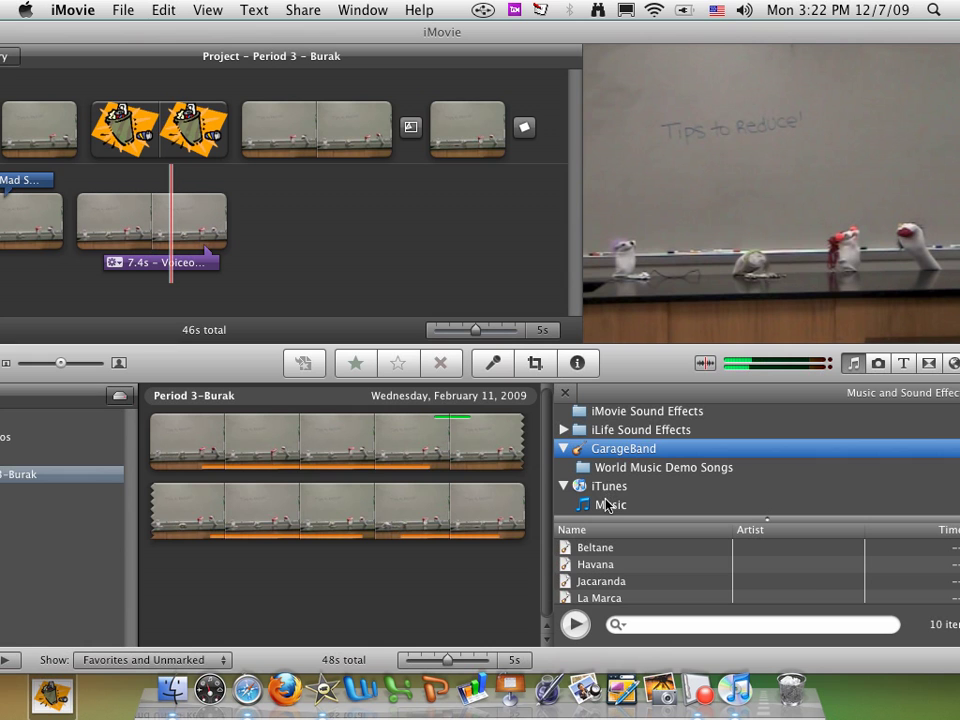
- Add the second 24 s song from the iTunes music to the clip after the cartoon picture and play the project there
left_click(609, 505)
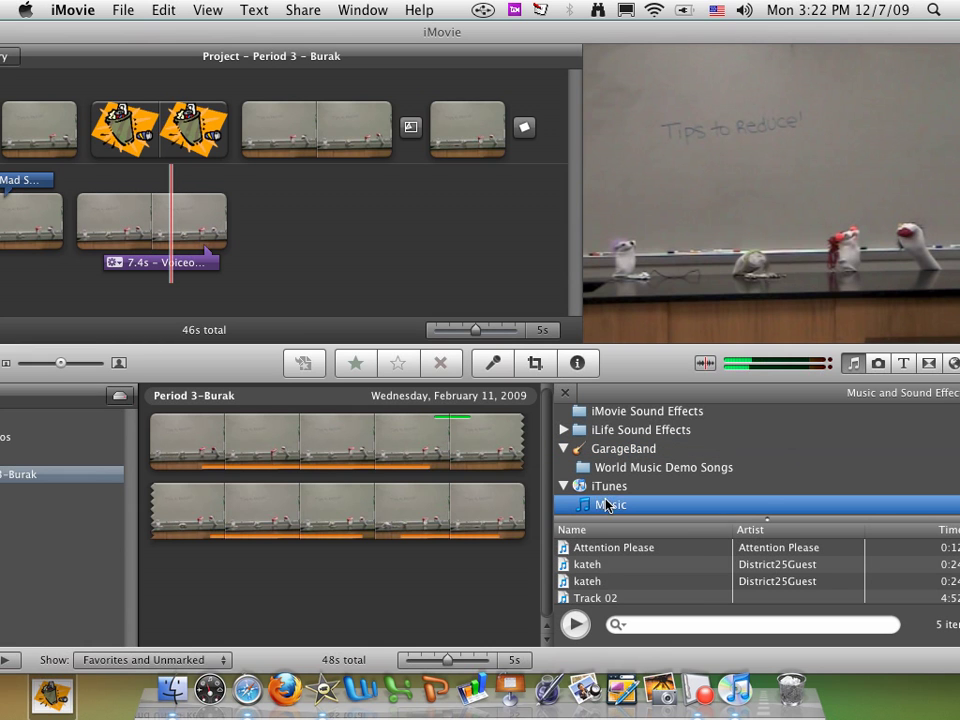
left_click(591, 585)
left_click_drag(591, 587, 287, 137)
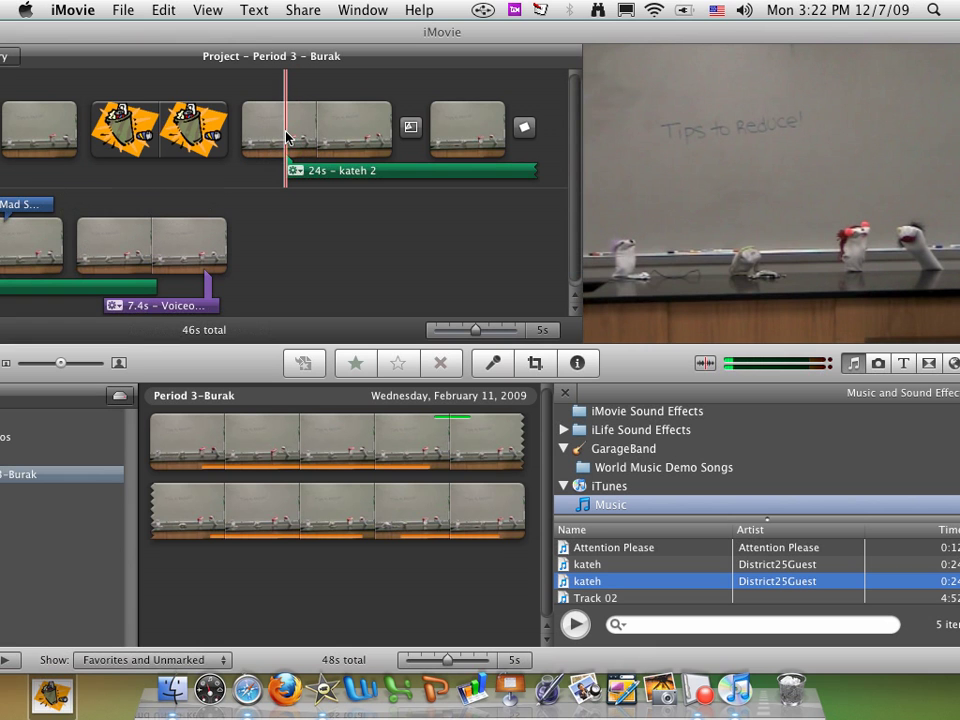
key("space")
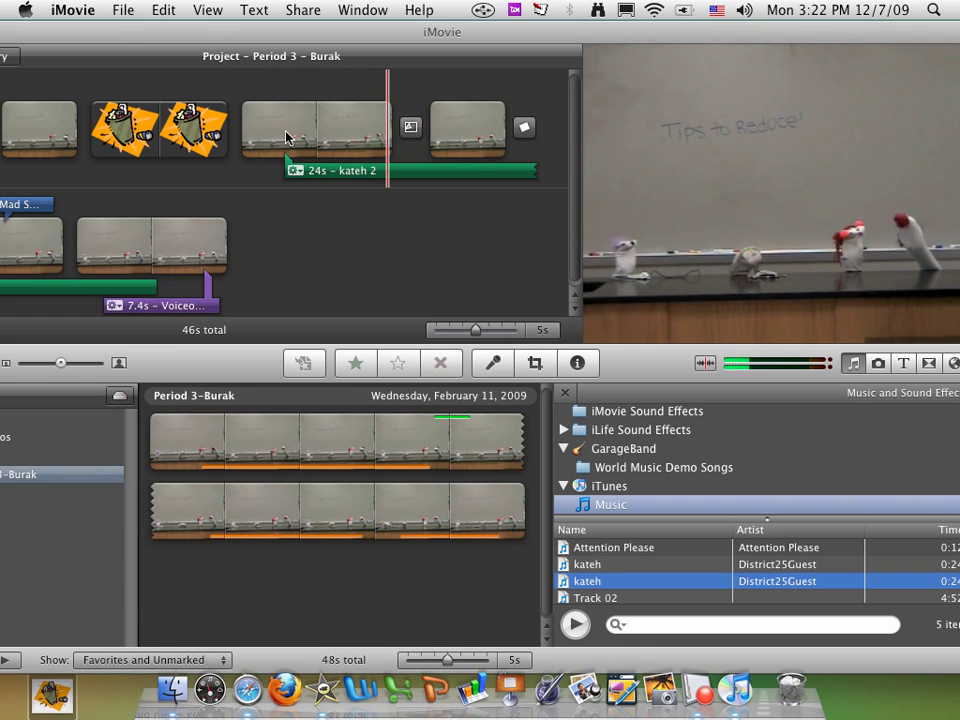
- Delete the 24 s song just added under the clip after the cartoon picture
left_click(318, 170)
key("super+c")
key("Delete")
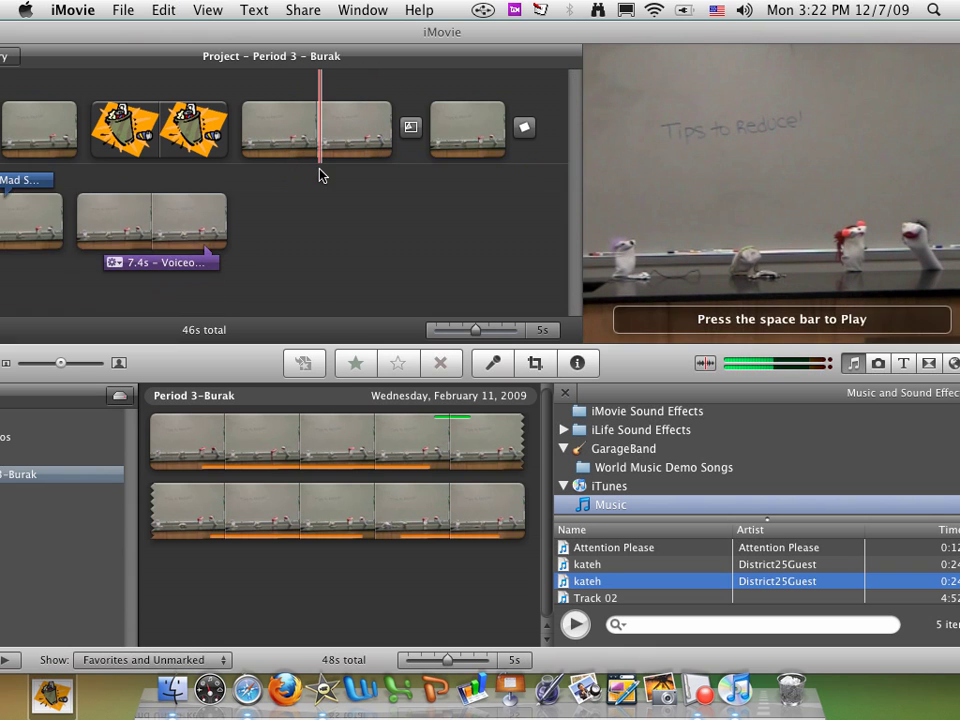
- Browse the iMovie sound effects and the Ambience and Animals folders of the iLife sound effects
left_click(580, 415)
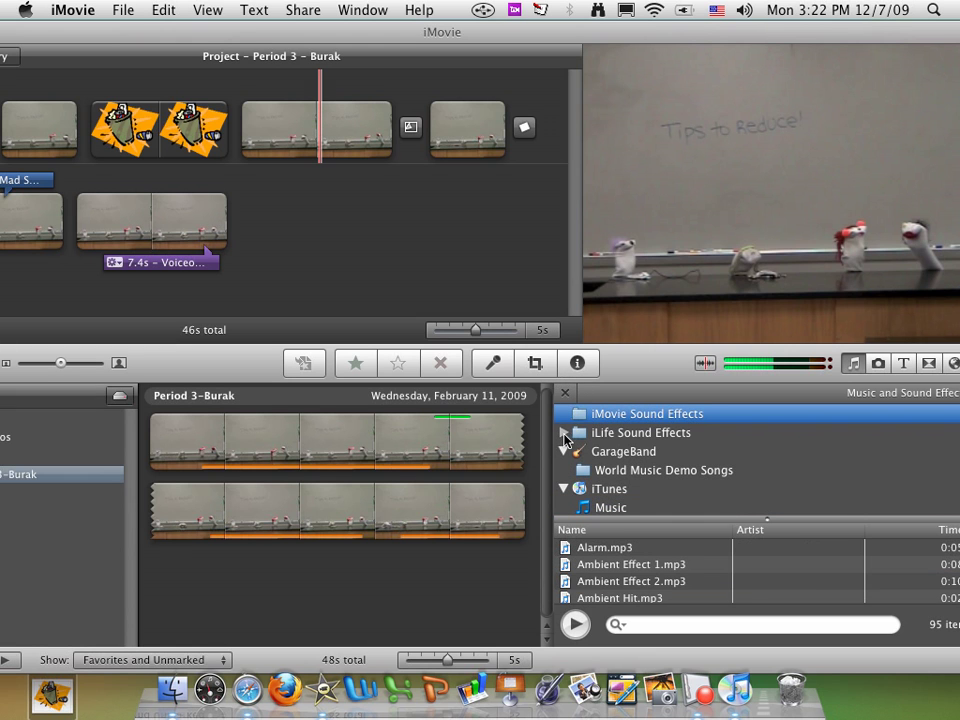
left_click(564, 434)
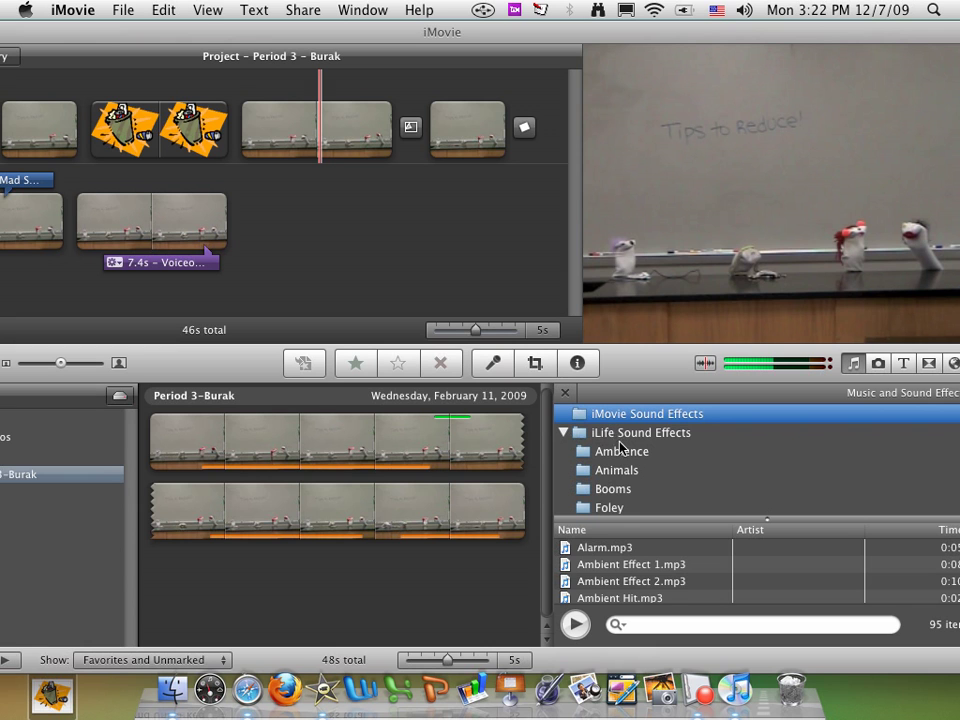
left_click(617, 434)
left_click(615, 453)
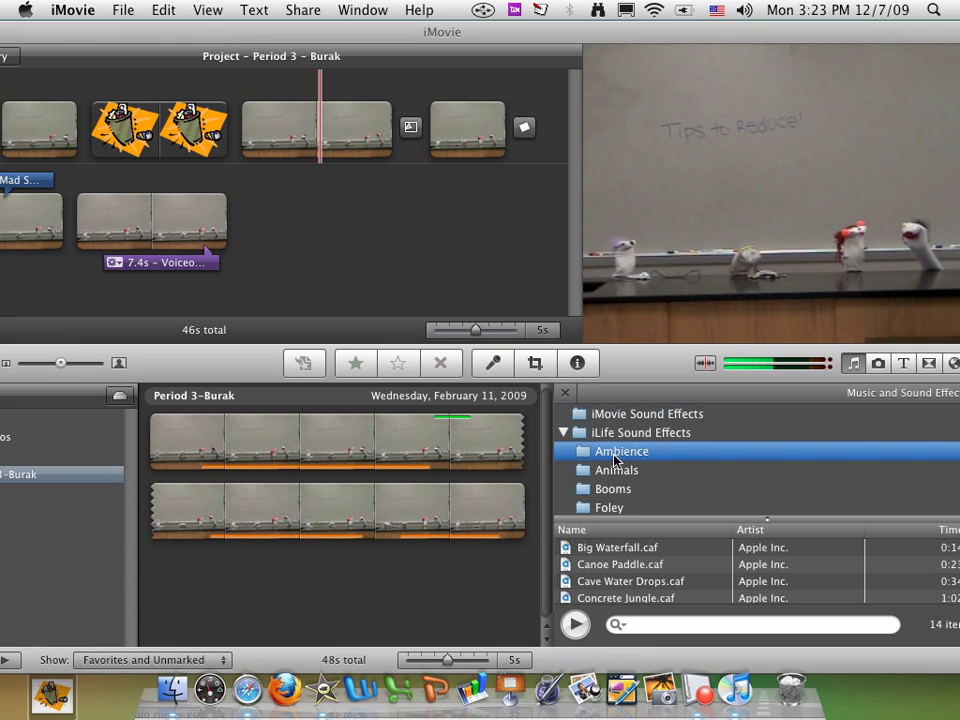
left_click(611, 476)
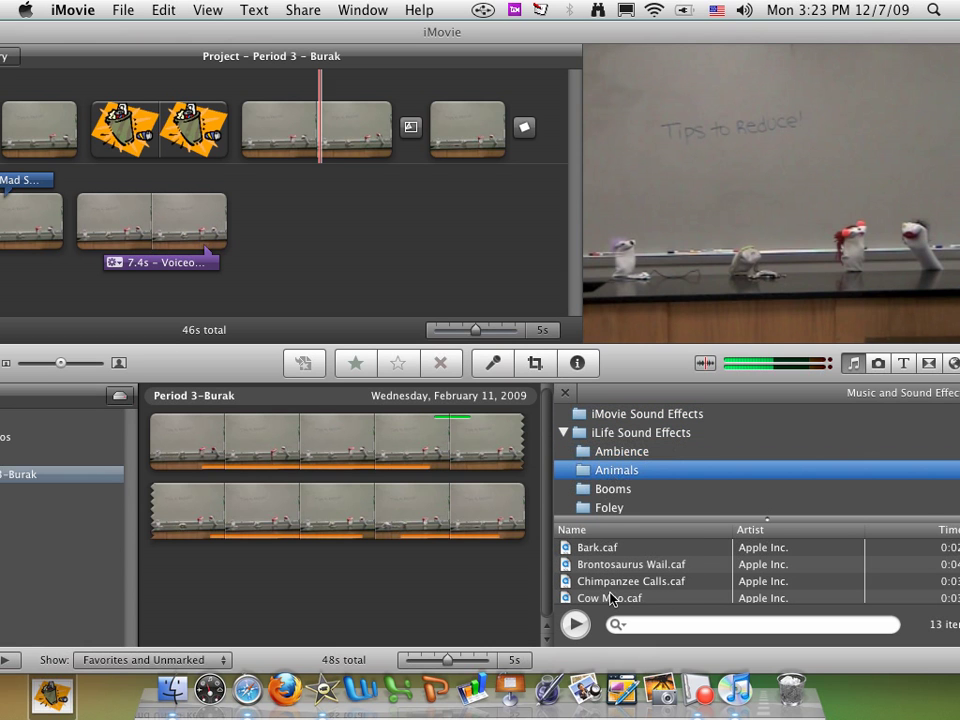
- Preview the animal sounds Bark.caf, Brontosaurus Wail.caf and Chimpanzee Calls.caf
double_click(606, 549)
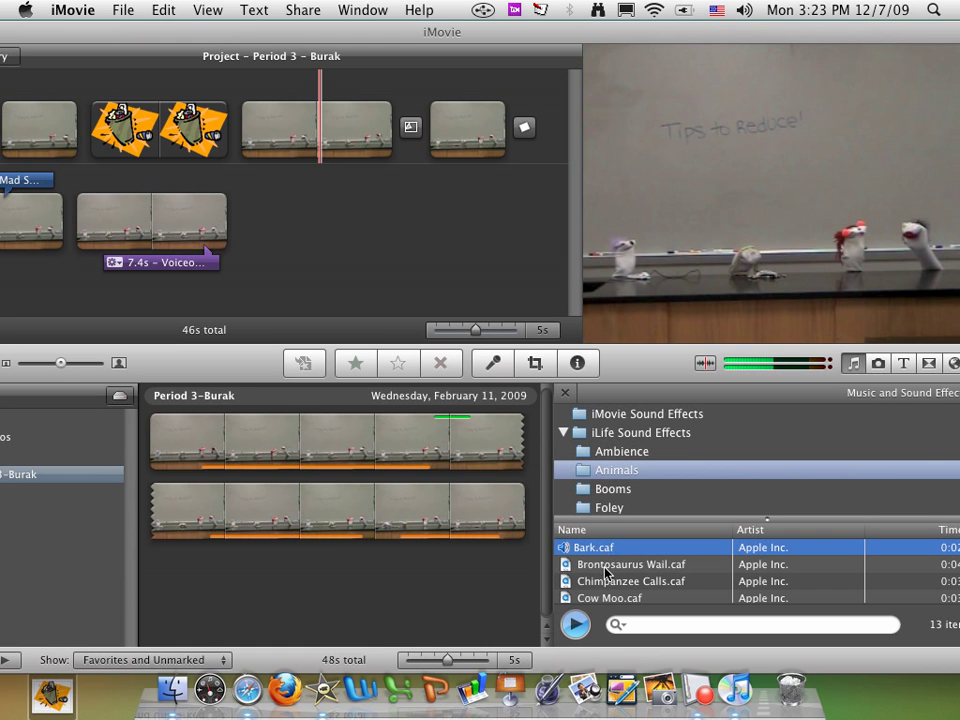
double_click(605, 566)
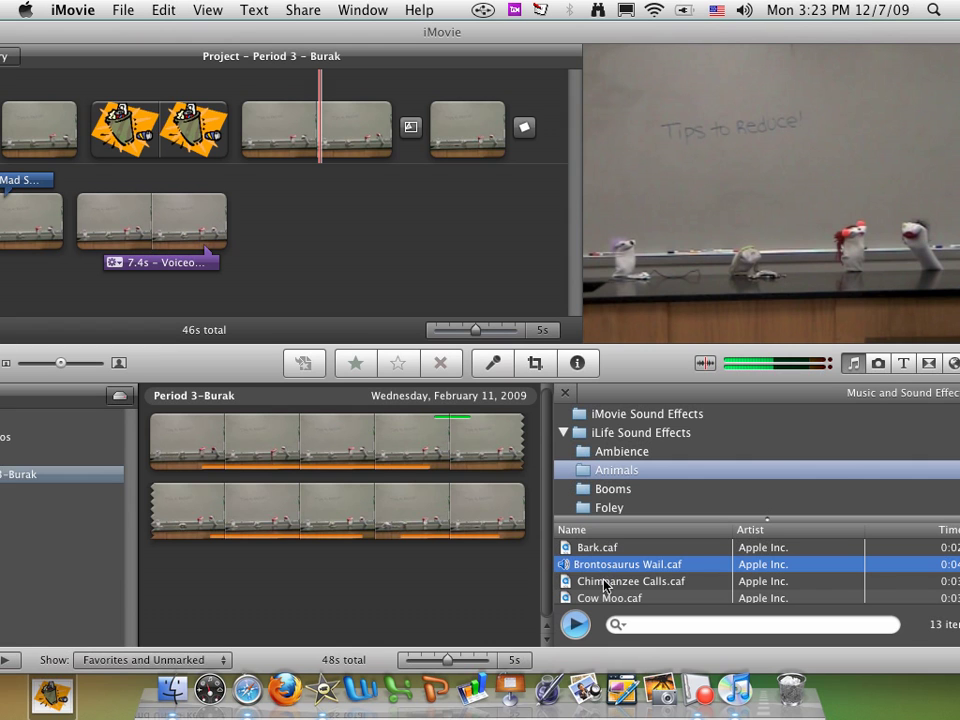
double_click(604, 582)
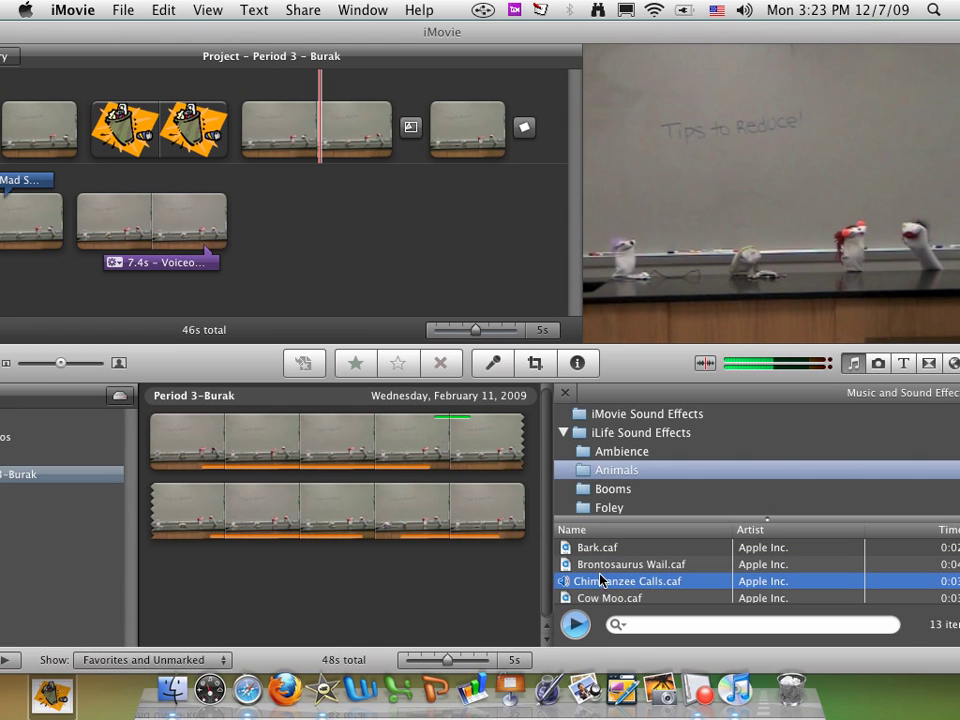
- Add the Alarm.mp3 iMovie sound effect near the start of the clip that follows the cartoon picture
left_click(609, 416)
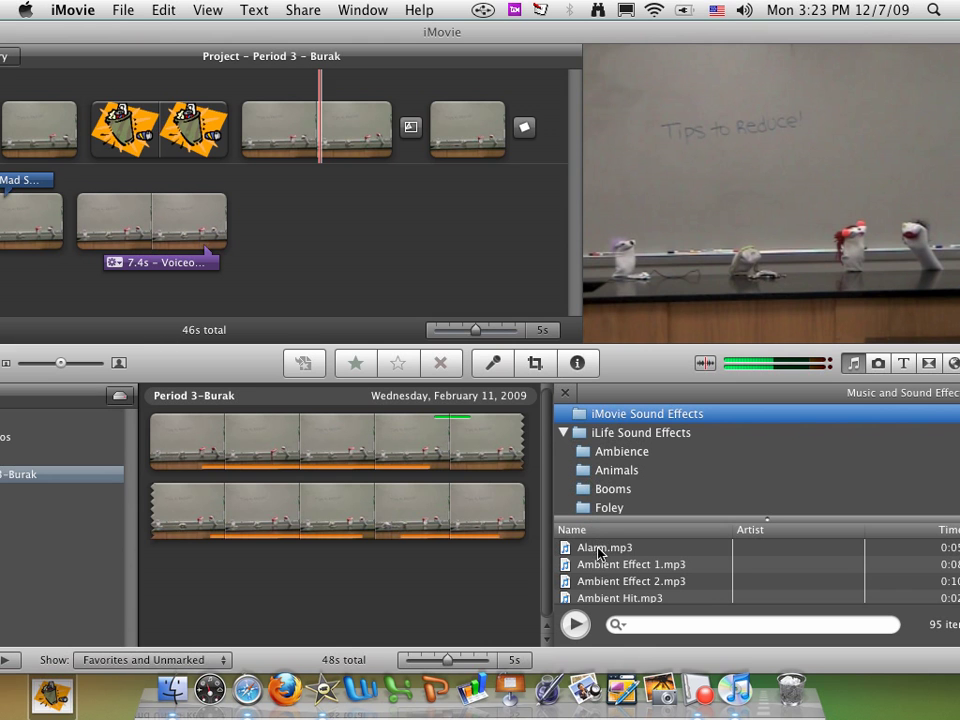
left_click_drag(603, 555, 261, 145)
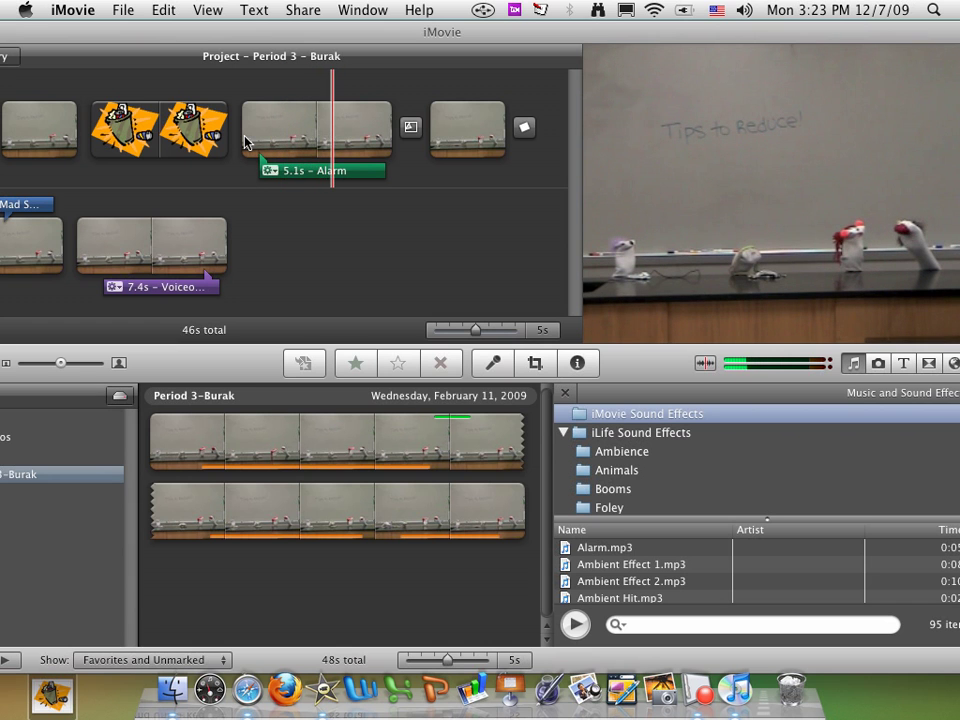
- Shorten the Alarm sound effect to 3.6 s and move it later to sit under the last clip of that row
left_click(376, 172)
left_click_drag(387, 172, 473, 165)
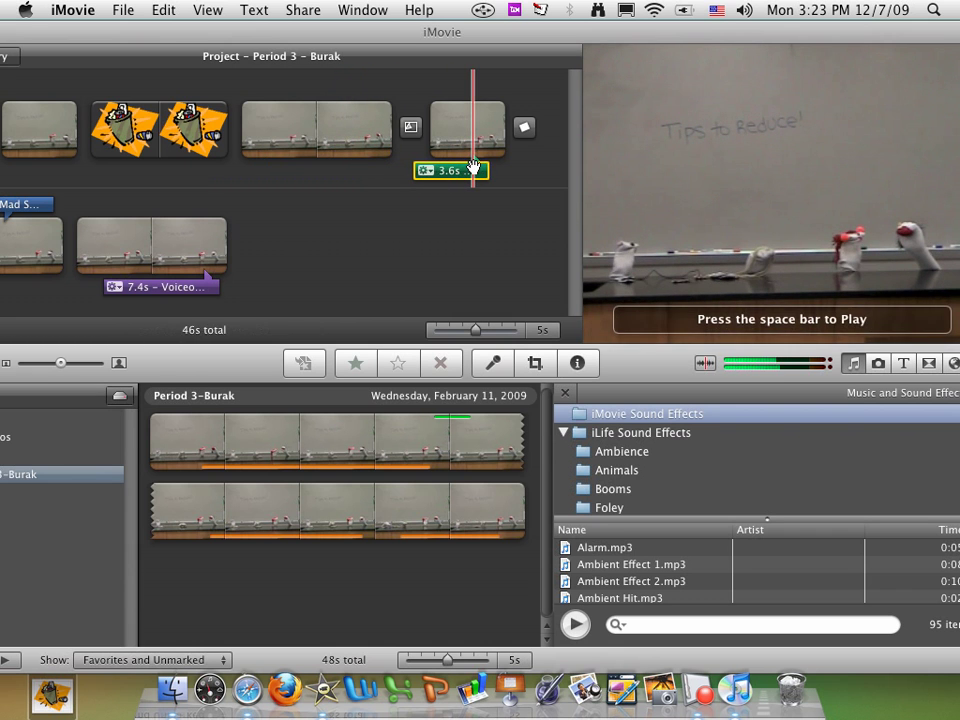